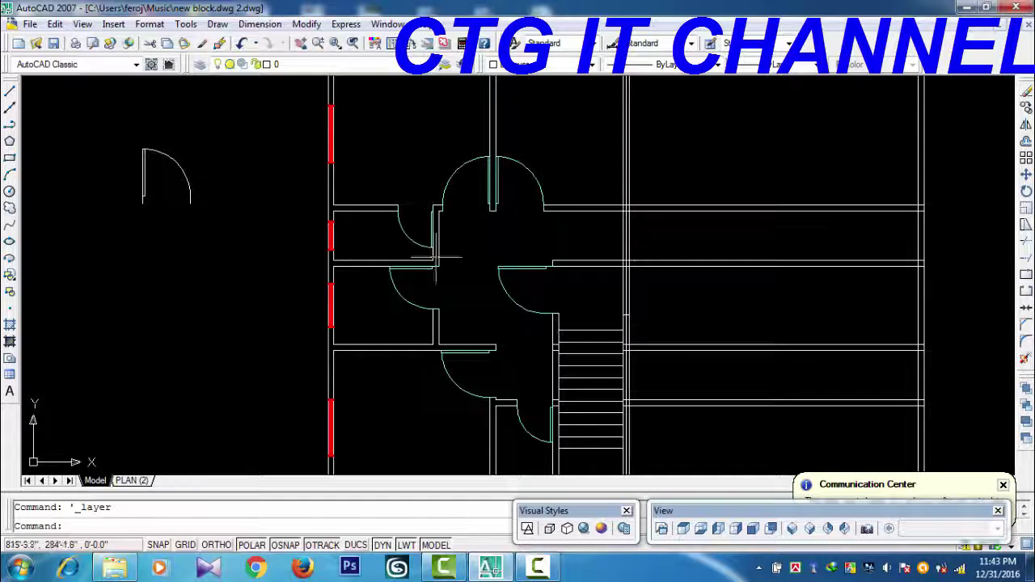
Pan and zoom out until the whole floor plan is centred in the drawing area
{"action": "middle_click_drag", "start_coordinate": [433, 260], "coordinate": [469, 300]}
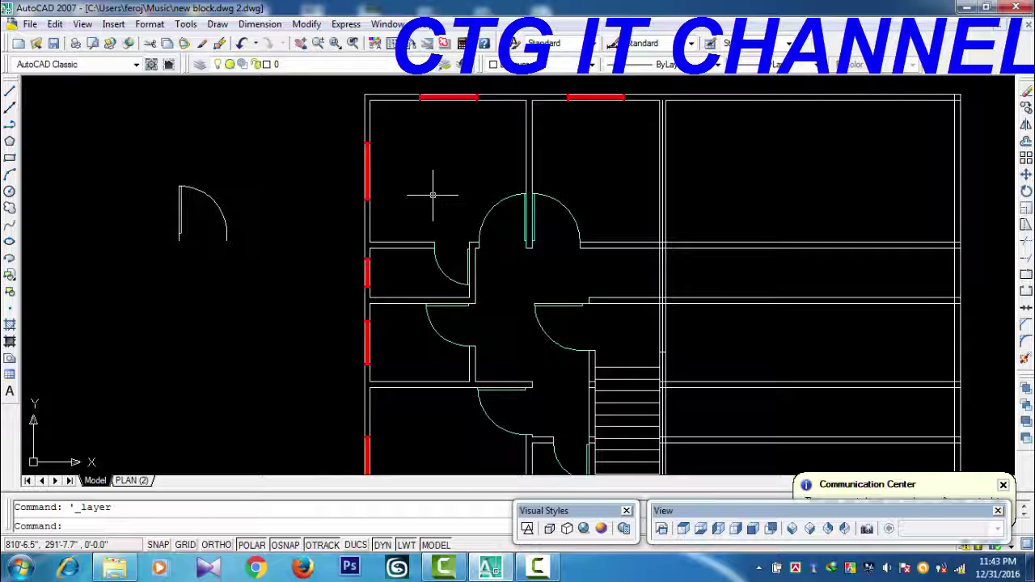
{"action": "scroll", "coordinate": [432, 195], "scroll_direction": "down", "scroll_amount": 2}
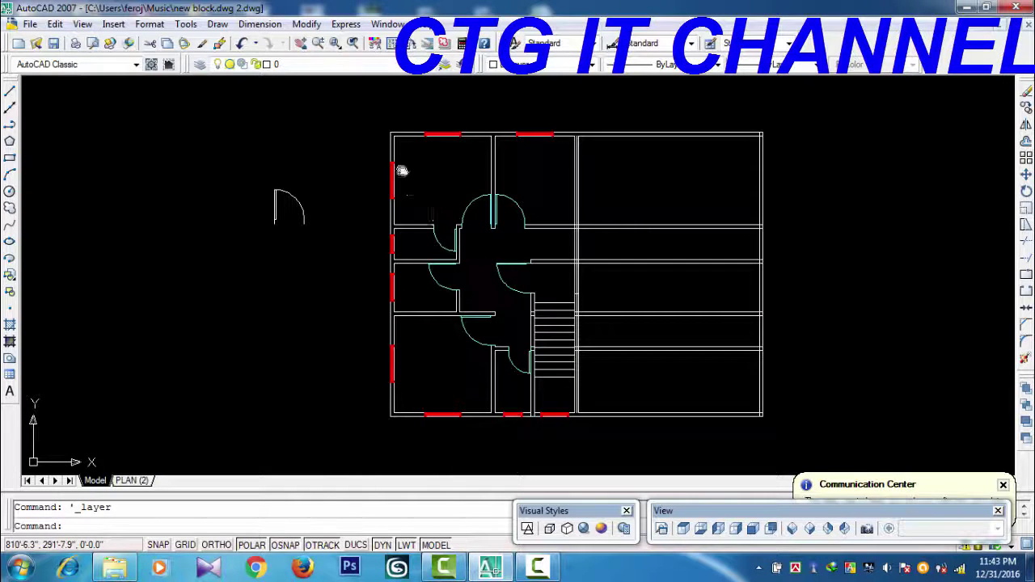
{"action": "middle_click_drag", "start_coordinate": [402, 171], "coordinate": [361, 135]}
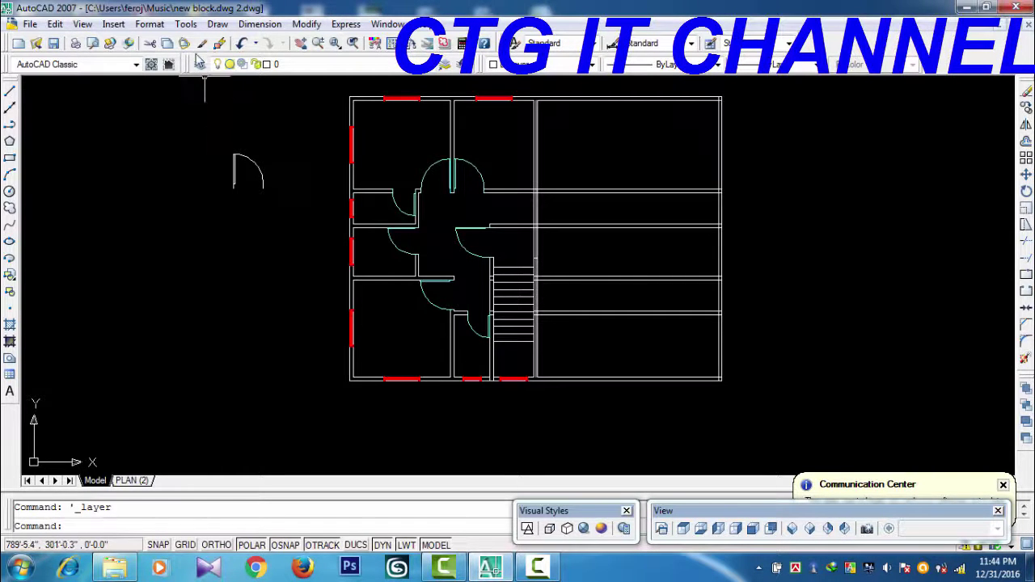
Add a new layer, Layer1, in the Layer Properties Manager, make it current, and widen the dialog
{"action": "left_click", "coordinate": [200, 65]}
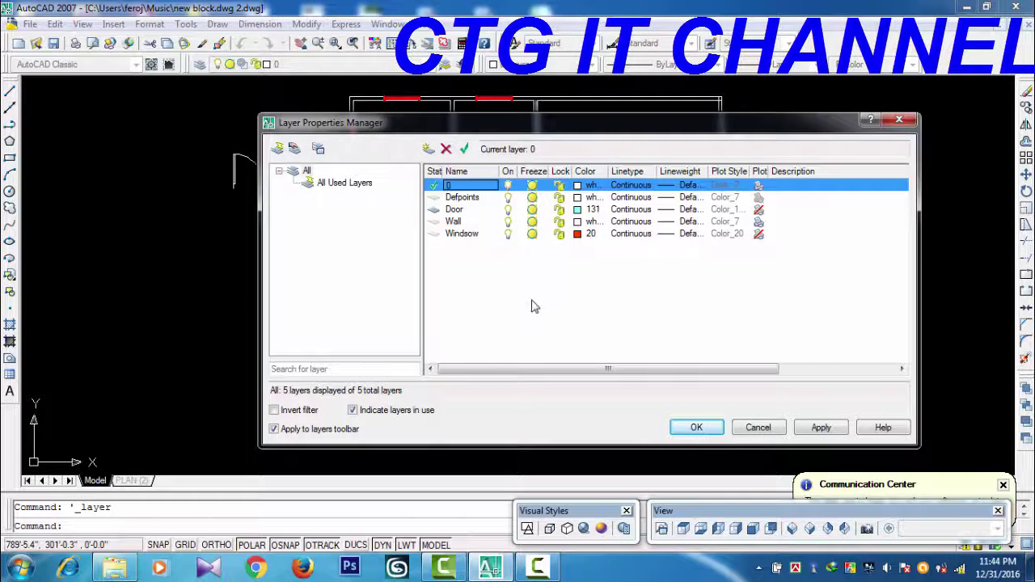
{"action": "left_click", "coordinate": [428, 149]}
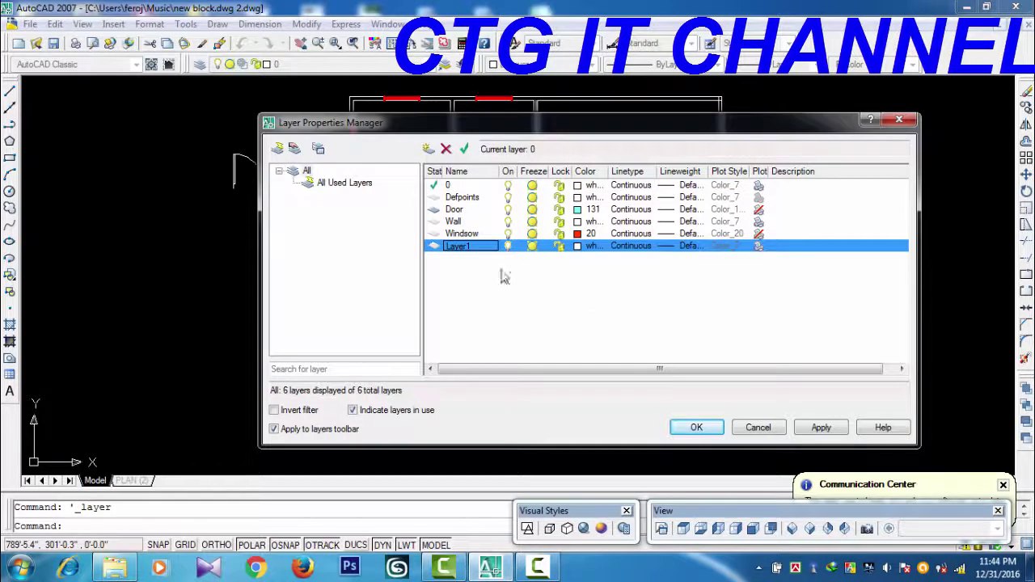
{"action": "double_click", "coordinate": [477, 249]}
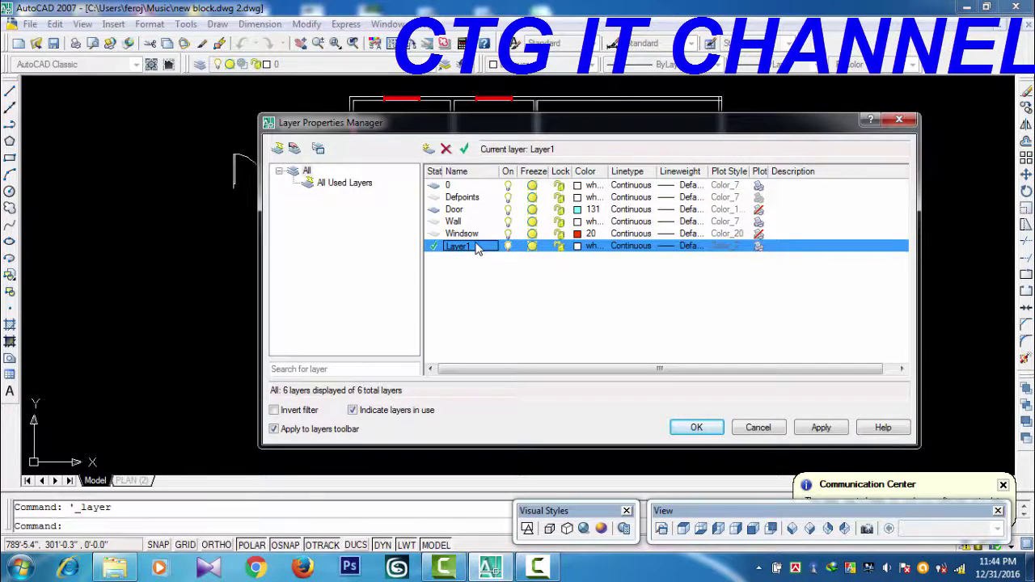
{"action": "left_click", "coordinate": [485, 247]}
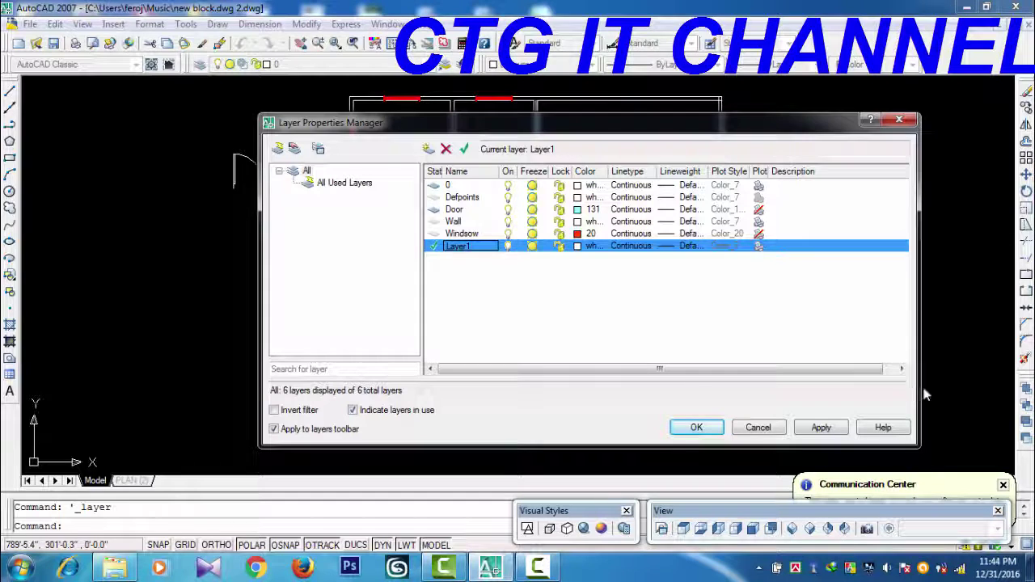
{"action": "left_click_drag", "start_coordinate": [918, 394], "coordinate": [960, 389]}
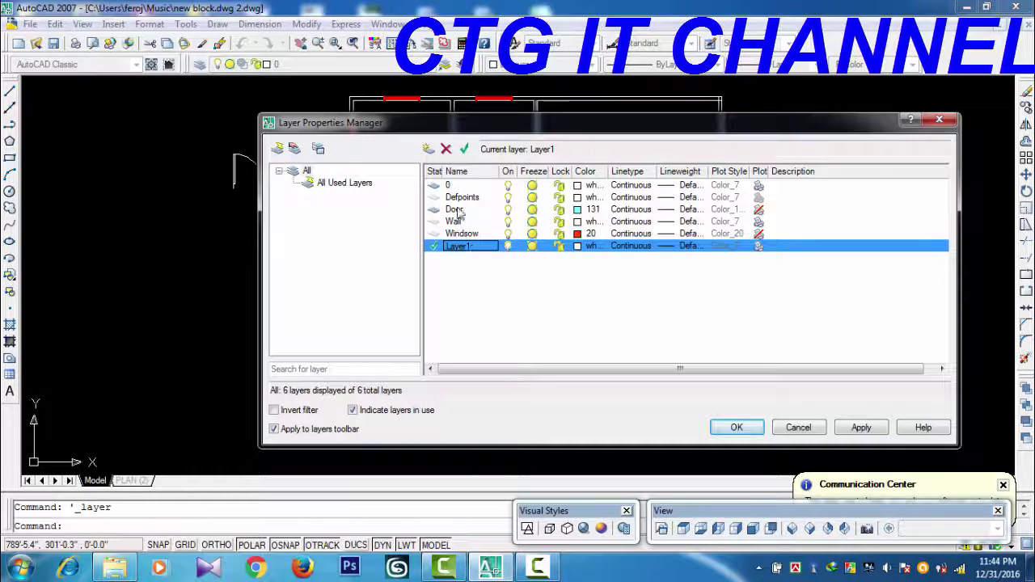
Make layer 0 current again and rename Layer1 to Text
{"action": "double_click", "coordinate": [459, 185]}
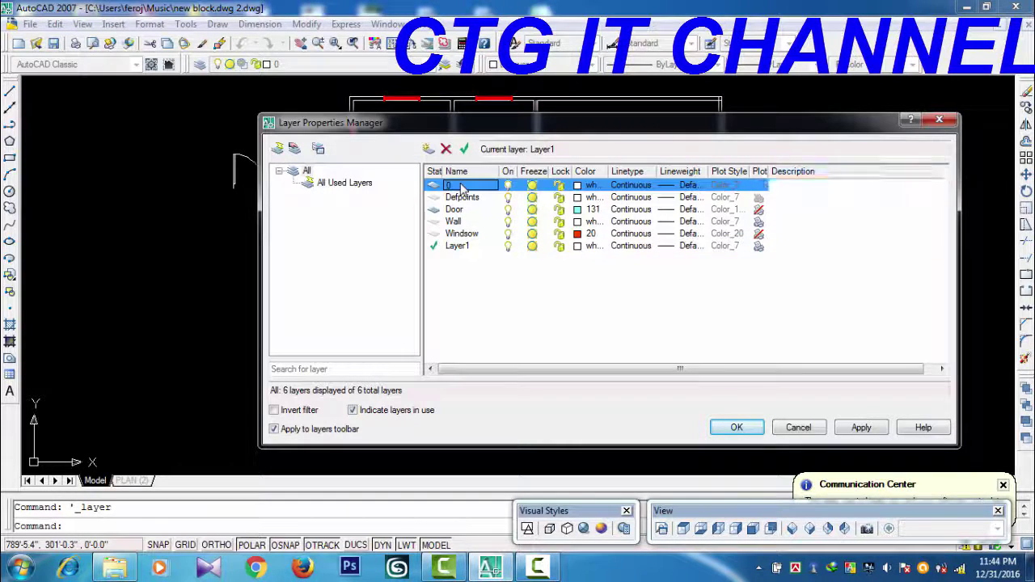
{"action": "left_click", "coordinate": [472, 247]}
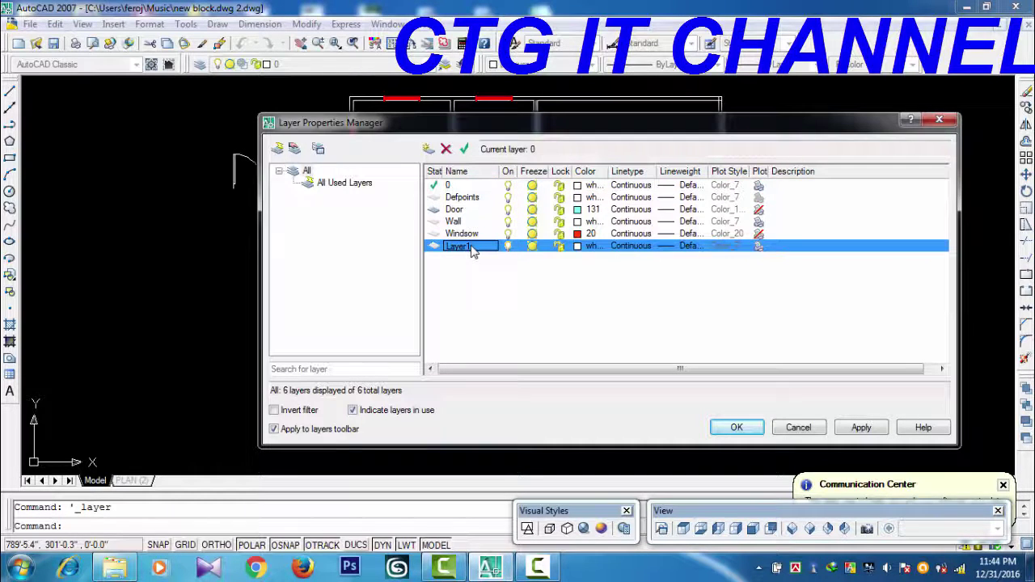
{"action": "left_click", "coordinate": [479, 247]}
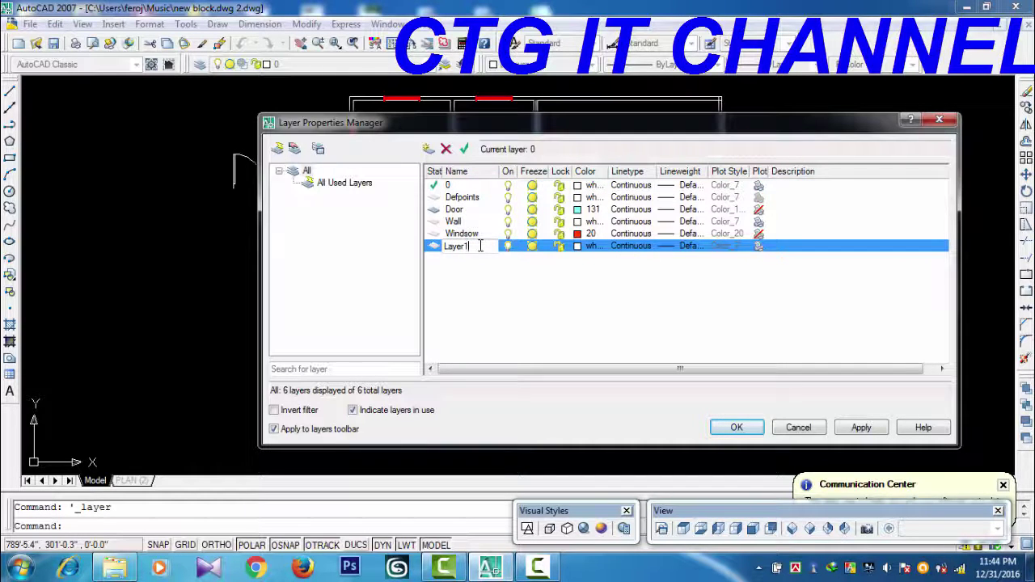
{"action": "key", "text": "BackSpace"}
{"action": "key", "text": "BackSpace"}
{"action": "key", "text": "BackSpace"}
{"action": "type", "text": "Text"}
Give the Text layer blue colour index 170 and apply the change
{"action": "left_click", "coordinate": [579, 247]}
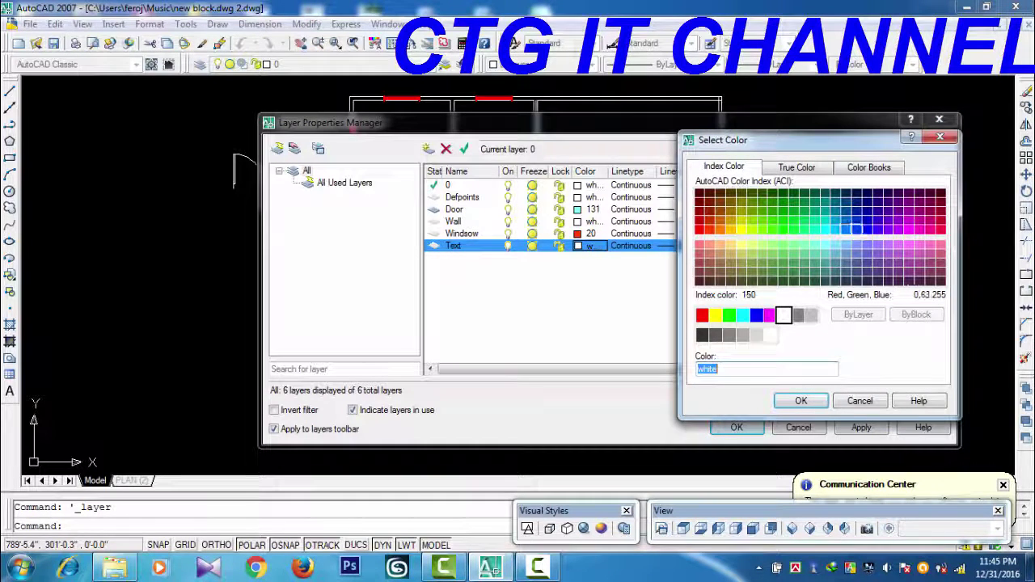
{"action": "left_click", "coordinate": [867, 229]}
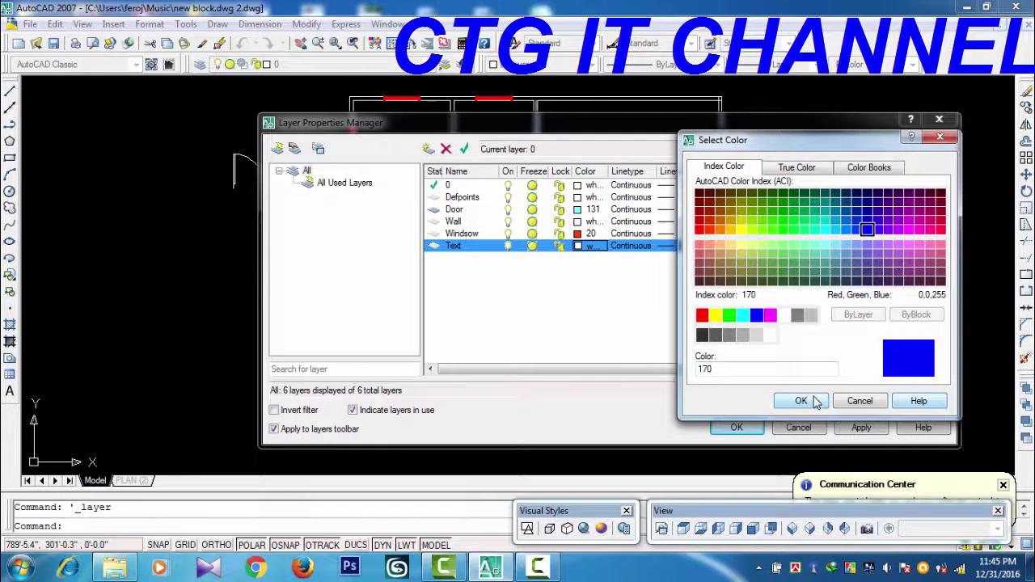
{"action": "left_click", "coordinate": [800, 400]}
{"action": "left_click", "coordinate": [861, 426]}
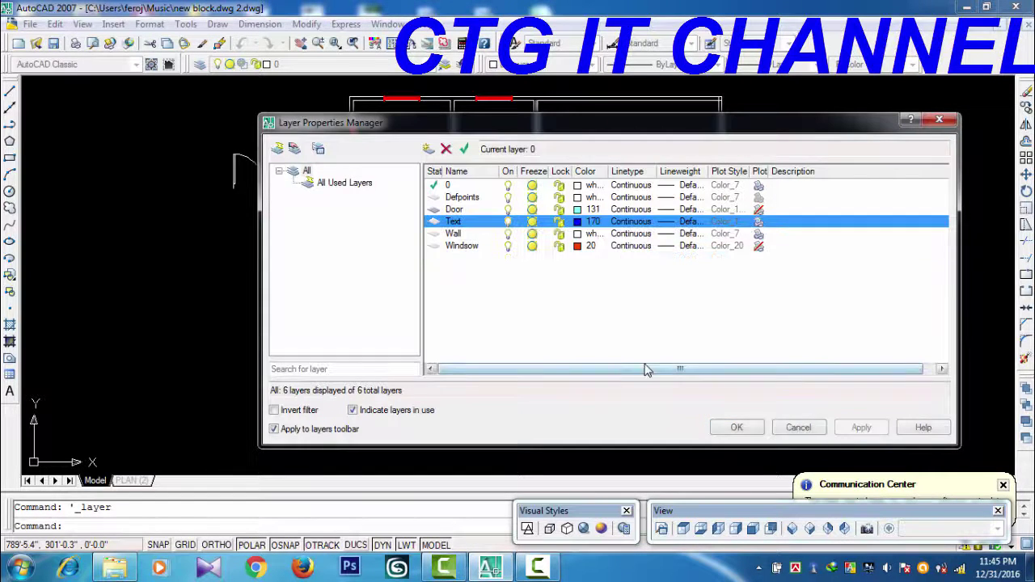
Create a layer named Dim with green colour index 100
{"action": "left_click", "coordinate": [427, 148]}
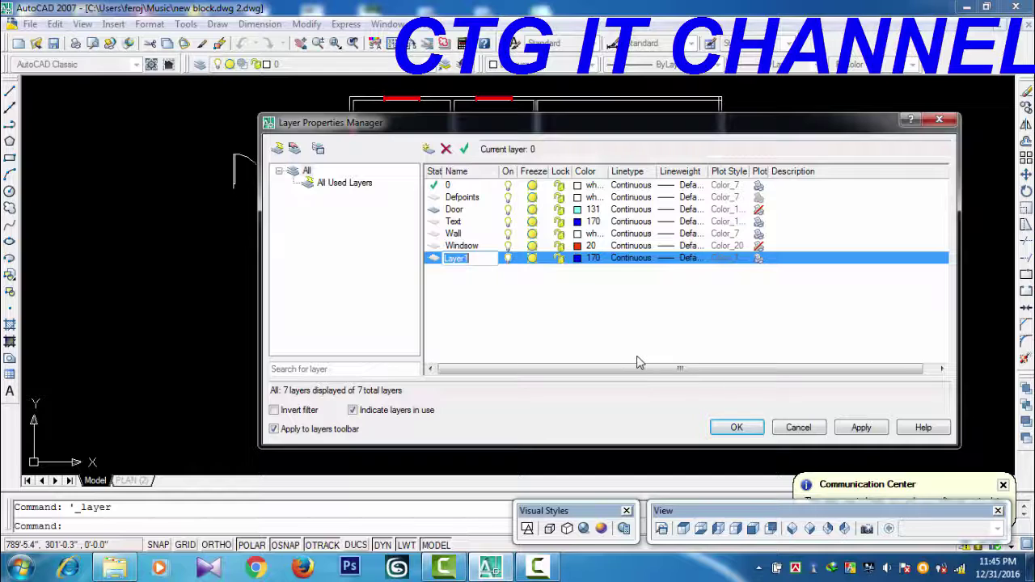
{"action": "type", "text": "Dim"}
{"action": "left_click", "coordinate": [589, 257]}
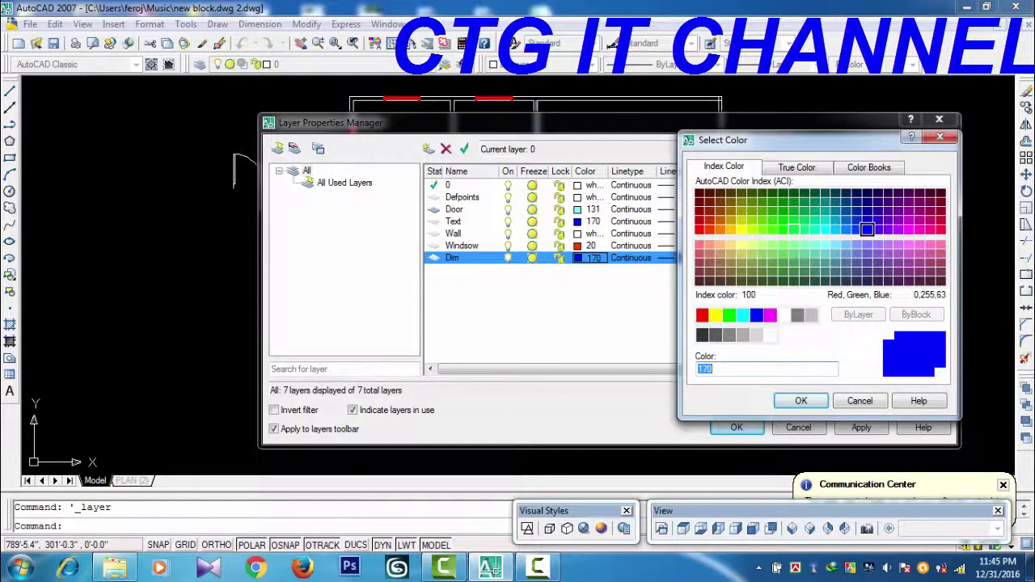
{"action": "left_click", "coordinate": [793, 230]}
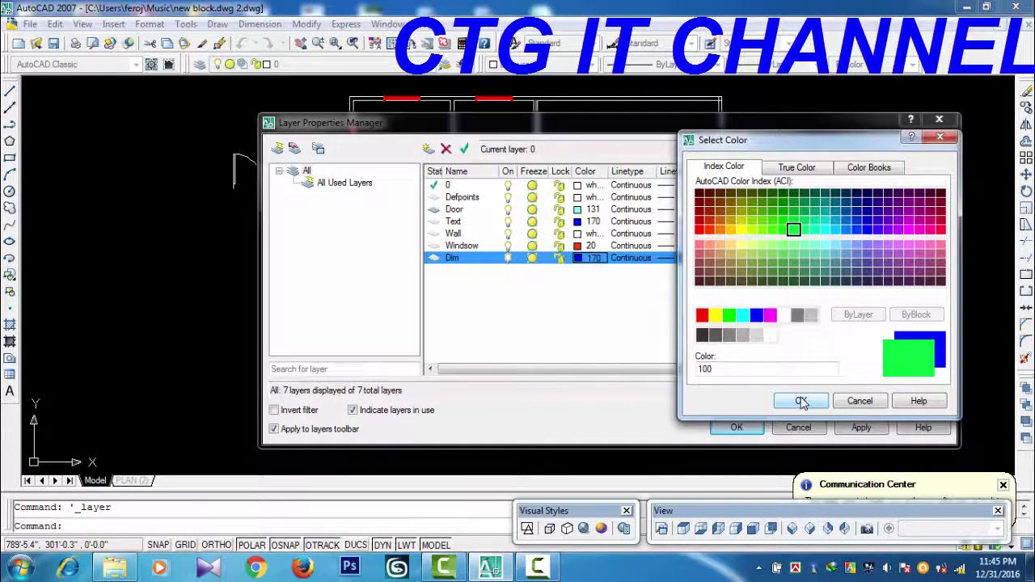
{"action": "left_click", "coordinate": [802, 403]}
Apply the Dim layer, then create a Stair layer with yellow colour index 51
{"action": "left_click", "coordinate": [862, 427]}
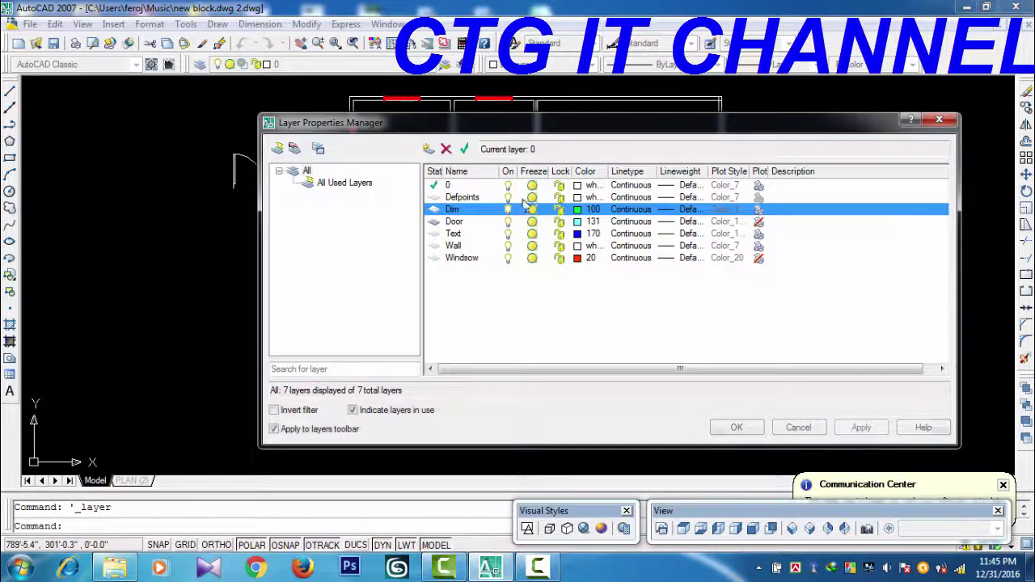
{"action": "left_click", "coordinate": [429, 149]}
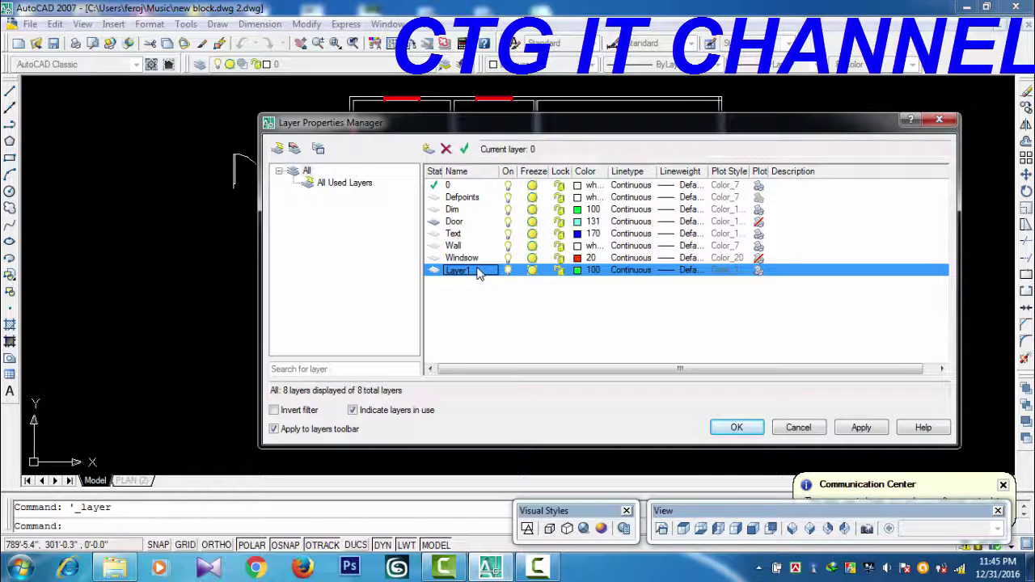
{"action": "type", "text": "Sta"}
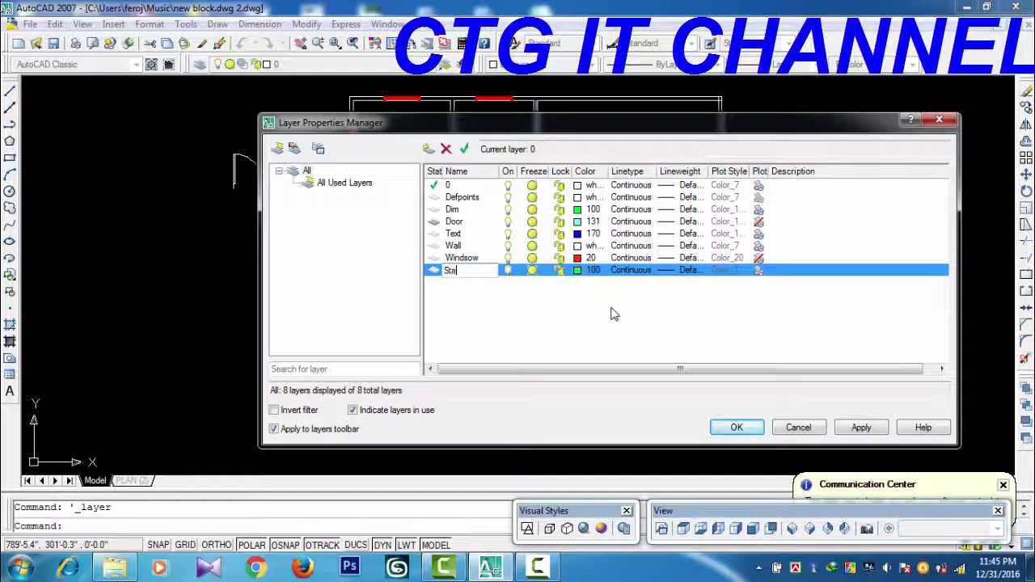
{"action": "type", "text": "ir"}
{"action": "left_click", "coordinate": [587, 270]}
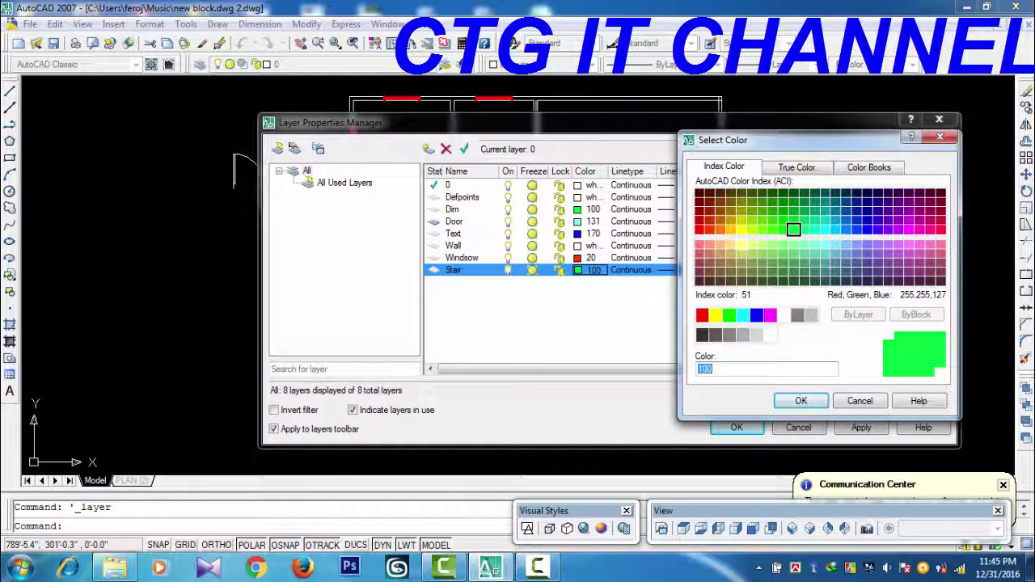
{"action": "left_click", "coordinate": [740, 244]}
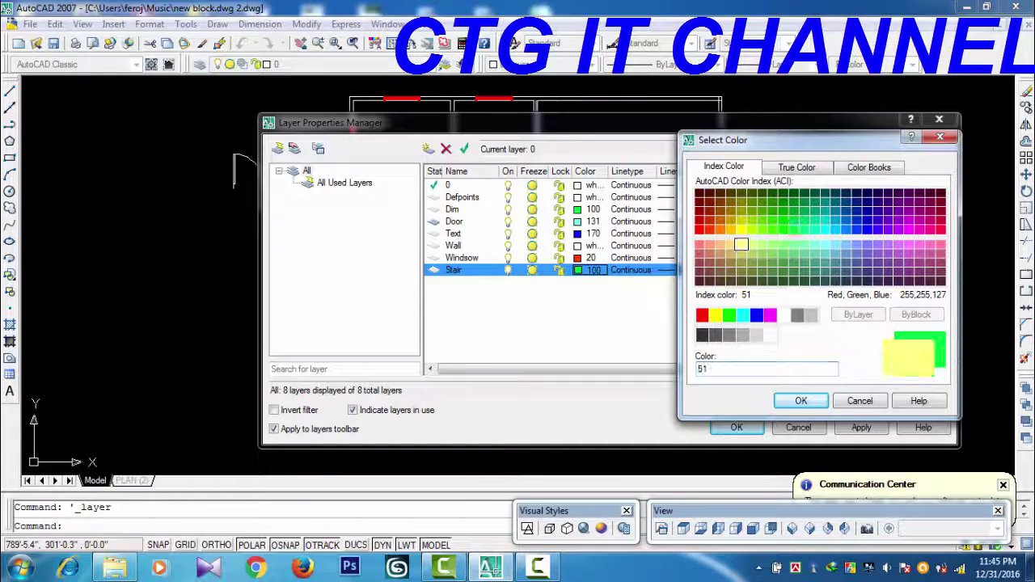
{"action": "left_click", "coordinate": [811, 403]}
{"action": "left_click", "coordinate": [861, 427]}
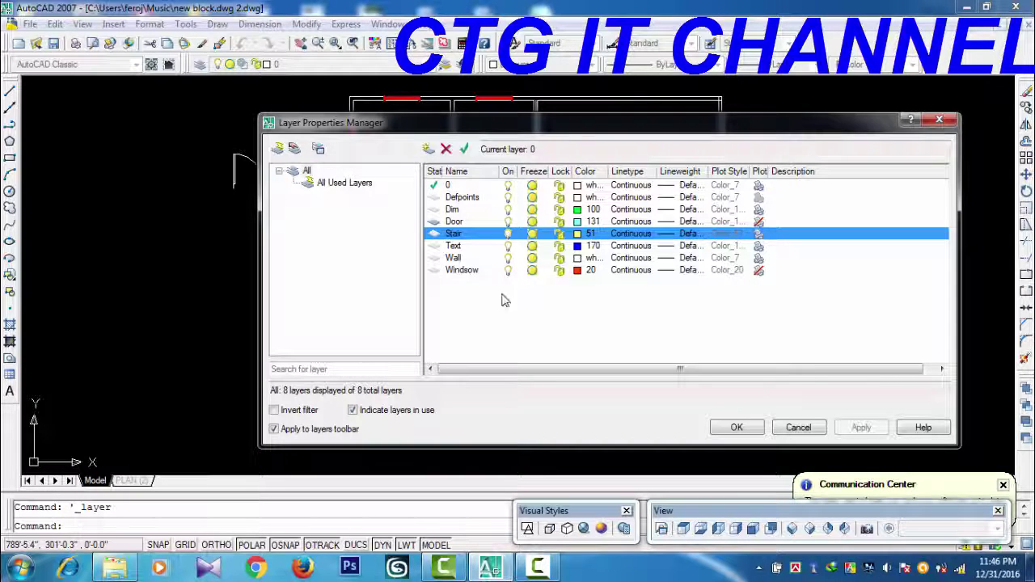
Close the layer manager, frame the plan's bottom walls, and start a polyline
{"action": "left_click", "coordinate": [737, 428]}
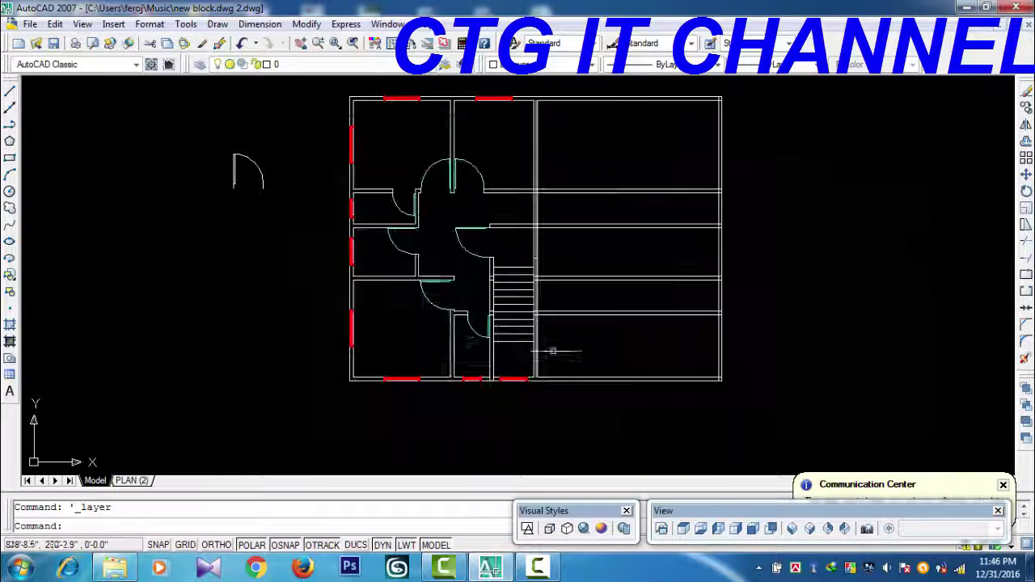
{"action": "mouse_move", "coordinate": [554, 381]}
{"action": "middle_mouse_down"}
{"action": "mouse_move", "coordinate": [596, 363]}
{"action": "mouse_move", "coordinate": [488, 392]}
{"action": "middle_mouse_up"}
{"action": "scroll", "coordinate": [582, 363], "scroll_direction": "up", "scroll_amount": 3}
{"action": "scroll", "coordinate": [487, 393], "scroll_direction": "up", "scroll_amount": 1}
{"action": "scroll", "coordinate": [488, 393], "scroll_direction": "down", "scroll_amount": 1}
{"action": "scroll", "coordinate": [490, 389], "scroll_direction": "up", "scroll_amount": 1}
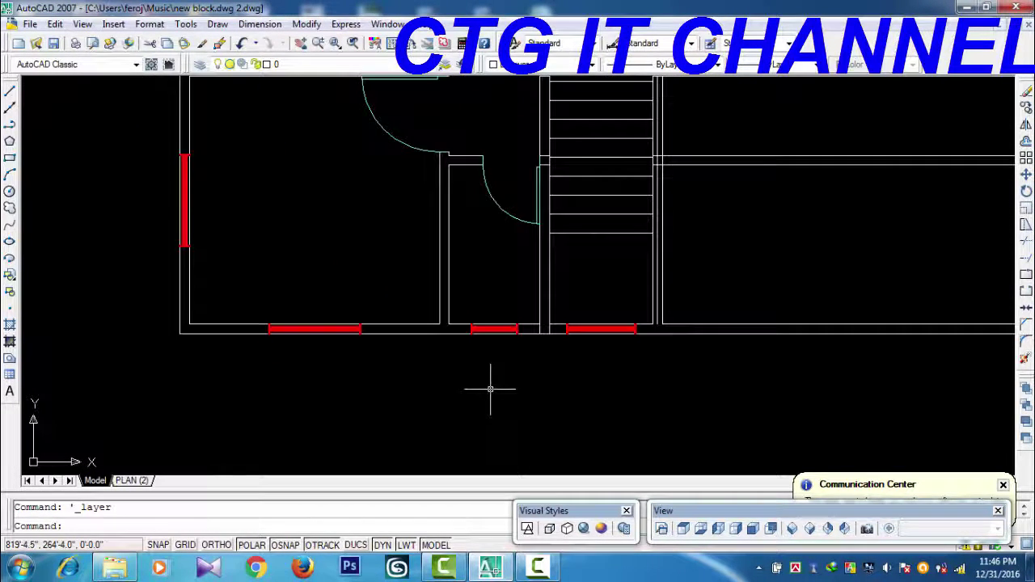
{"action": "scroll", "coordinate": [490, 389], "scroll_direction": "down", "scroll_amount": 1}
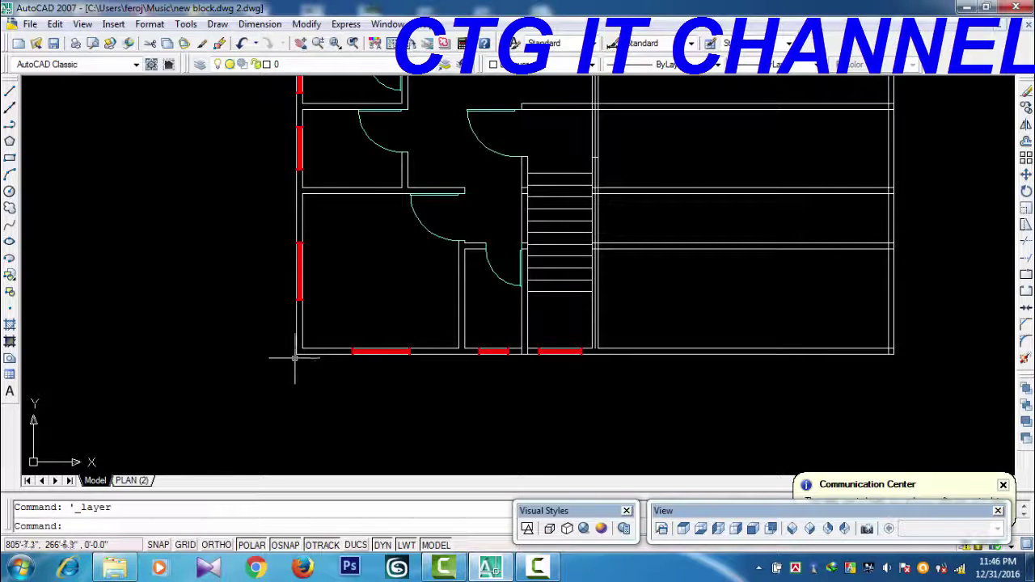
{"action": "left_click", "coordinate": [10, 124]}
{"action": "type", "text": "3'"}
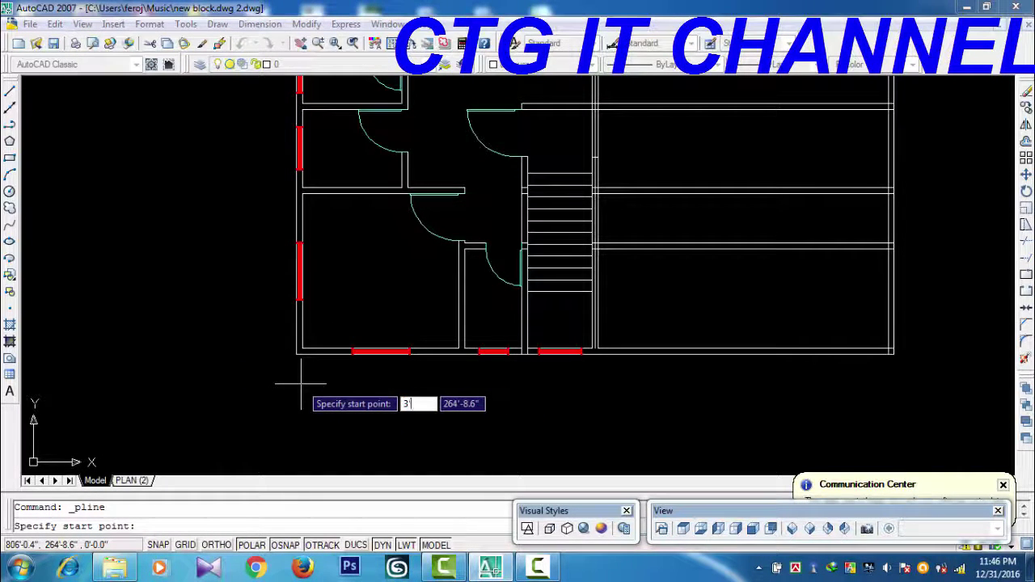
Draw an L-shaped polyline from the plan's lower-left corner: 3' down, then 2' right
{"action": "left_click", "coordinate": [301, 384]}
{"action": "key", "text": "Escape"}
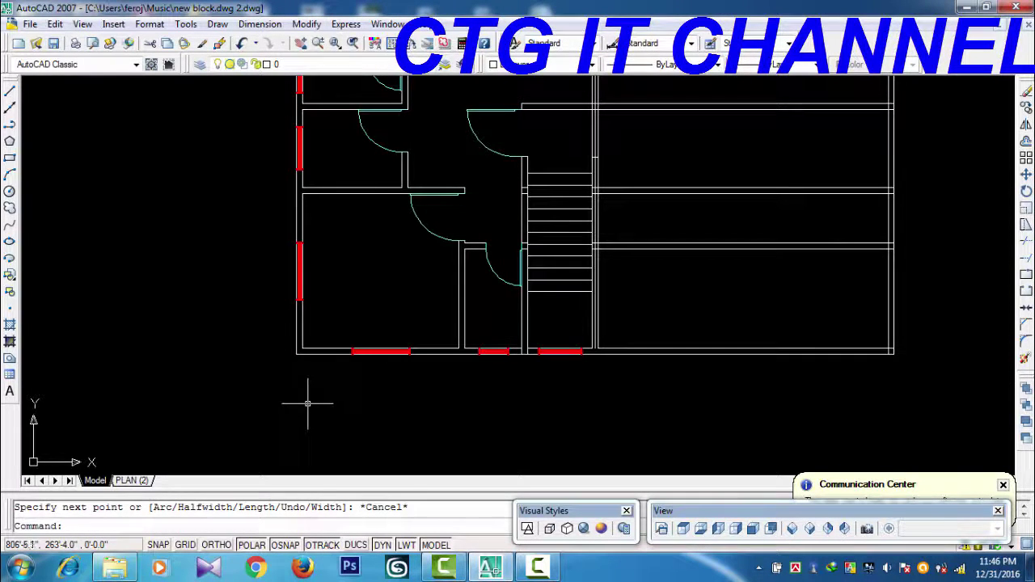
{"action": "key", "text": "Return"}
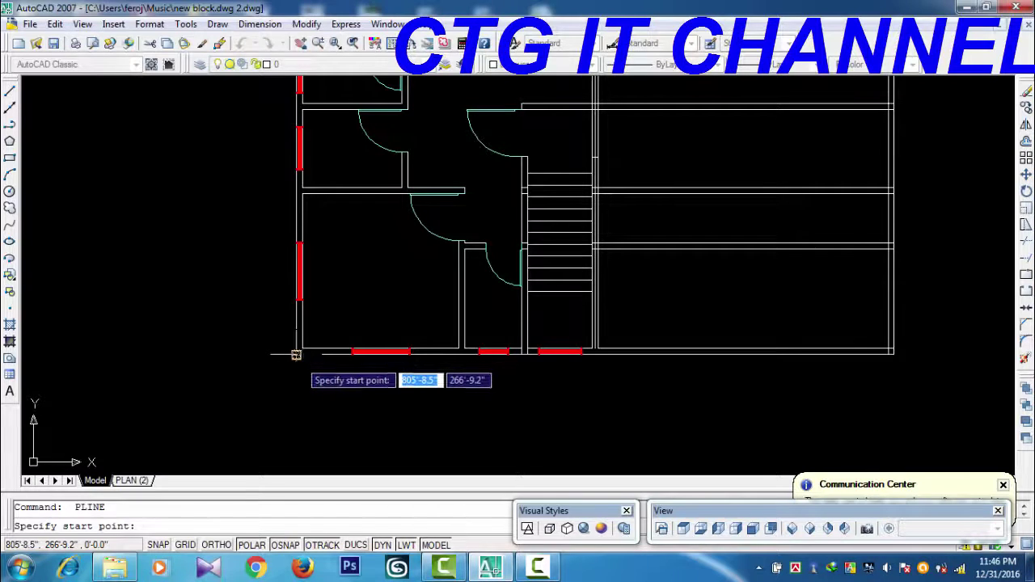
{"action": "left_click", "coordinate": [296, 354]}
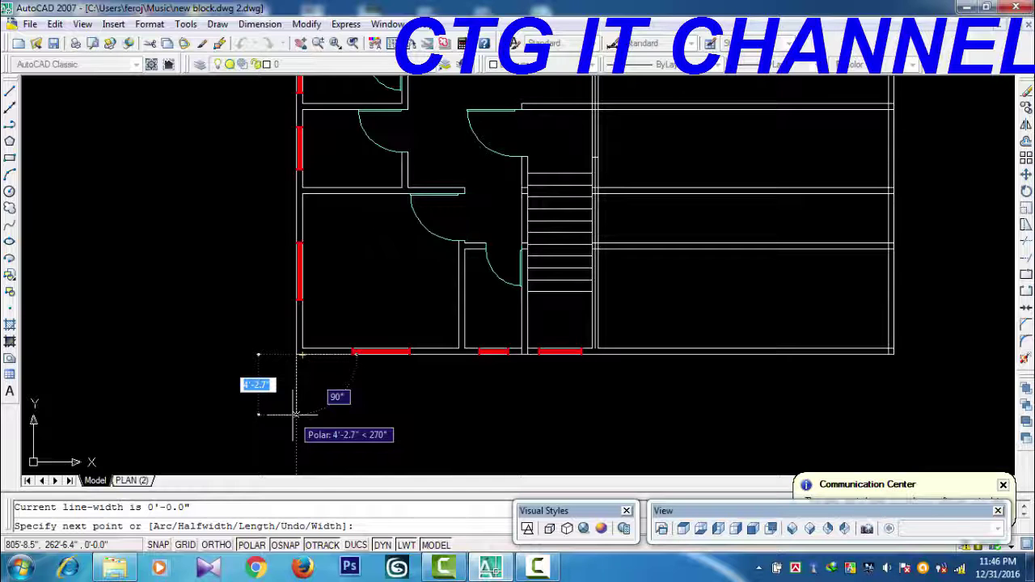
{"action": "type", "text": "3"}
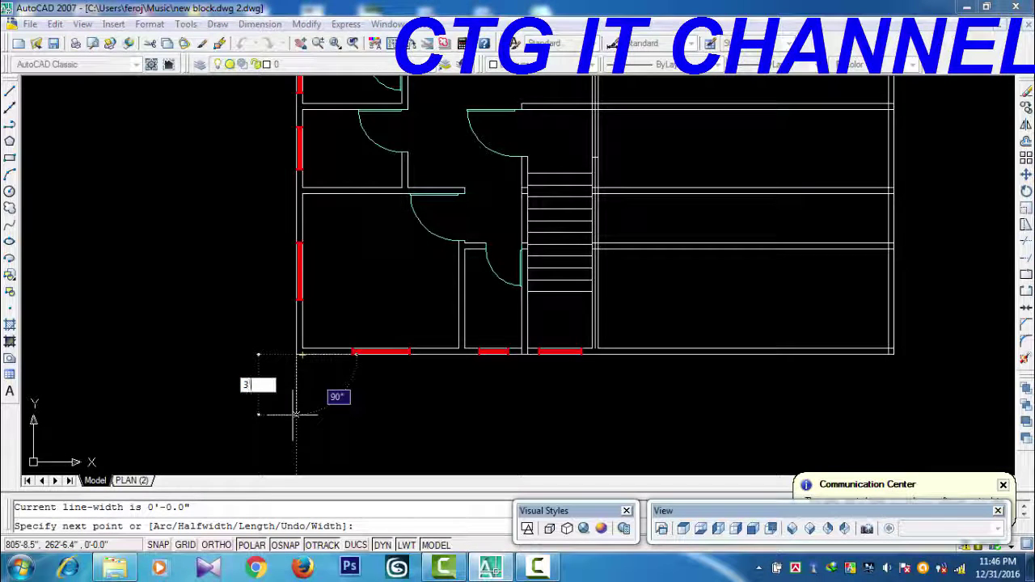
{"action": "key", "text": "Return"}
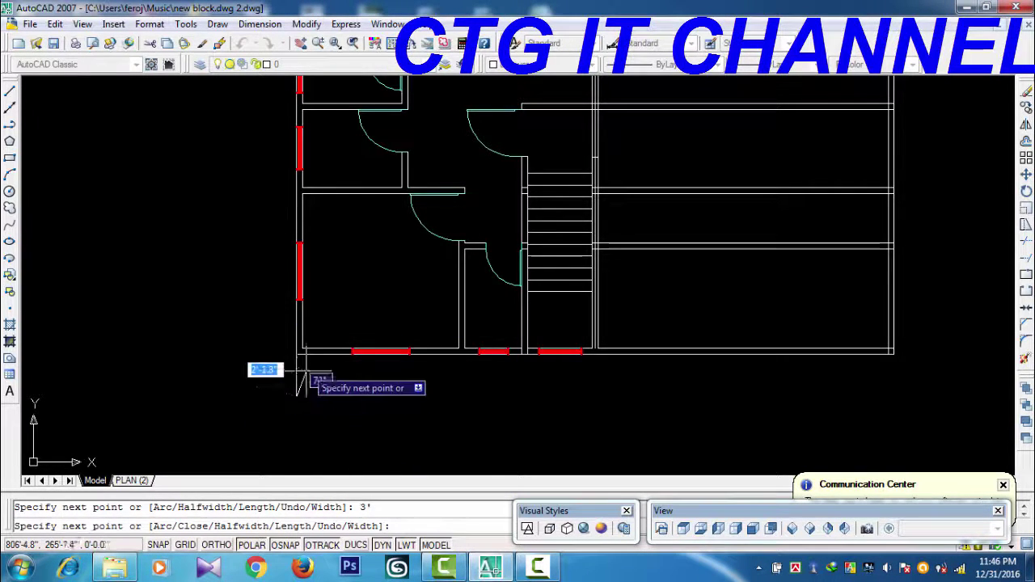
{"action": "scroll", "coordinate": [315, 408], "scroll_direction": "up", "scroll_amount": 5}
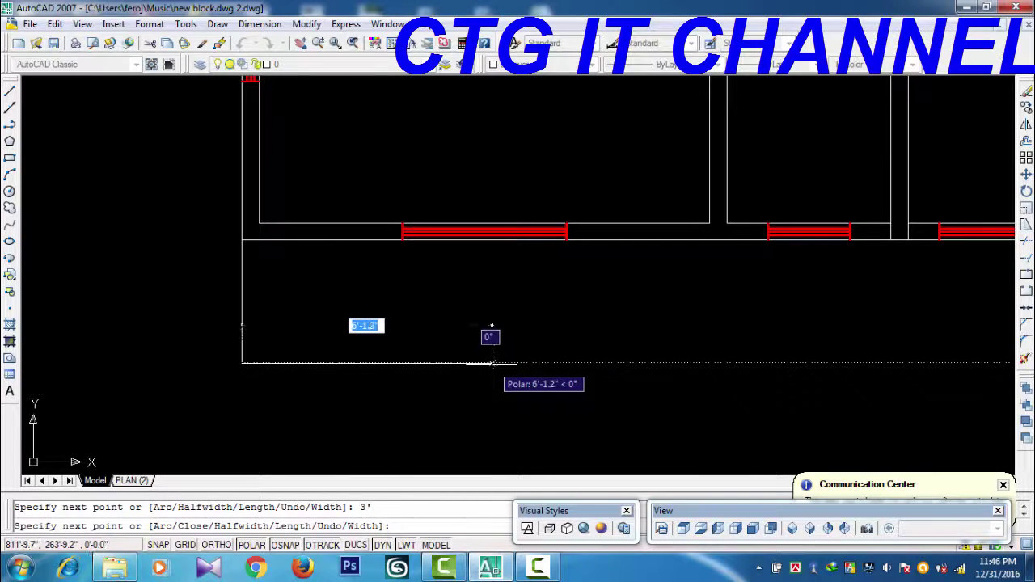
{"action": "type", "text": "2"}
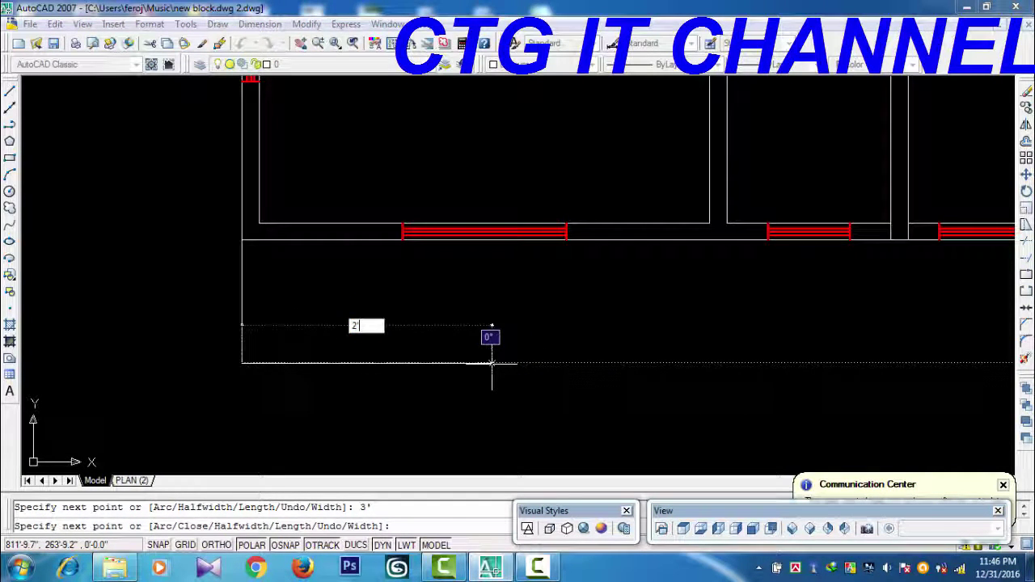
{"action": "key", "text": "Return"}
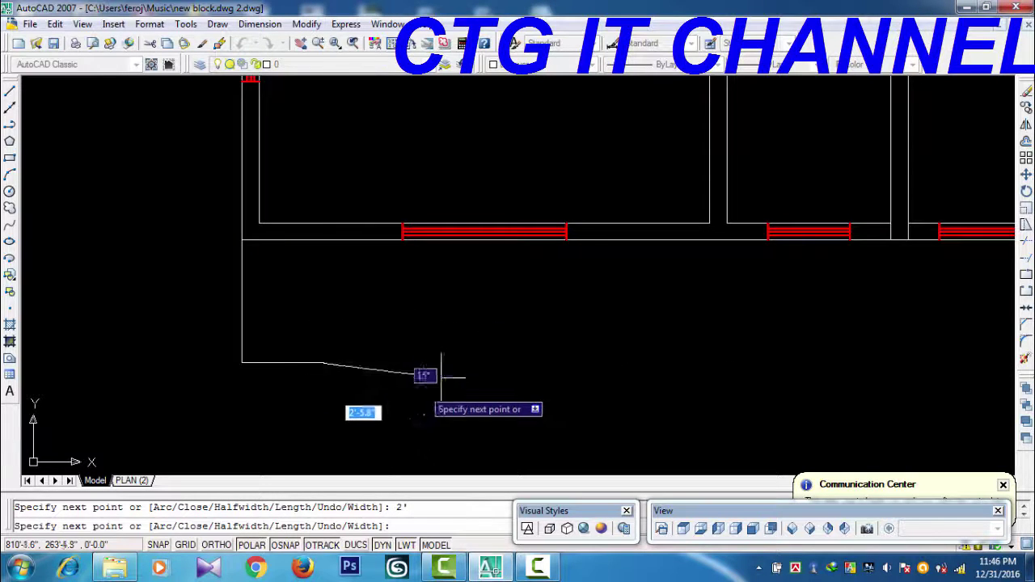
{"action": "key", "text": "Return"}
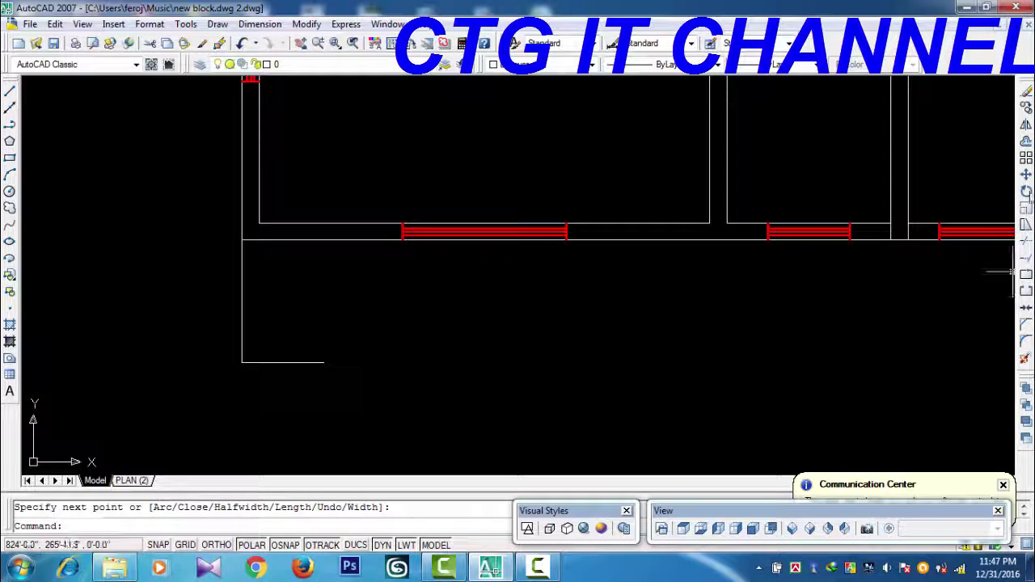
Offset the L-shaped porch polyline 3 units inward to make a double-line wall
{"action": "left_click", "coordinate": [1025, 141]}
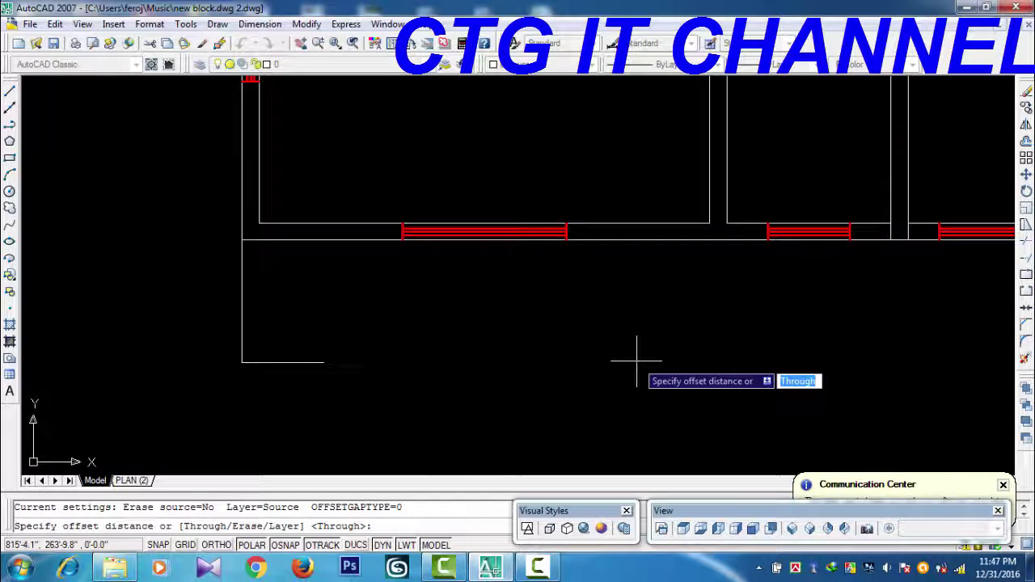
{"action": "type", "text": "3"}
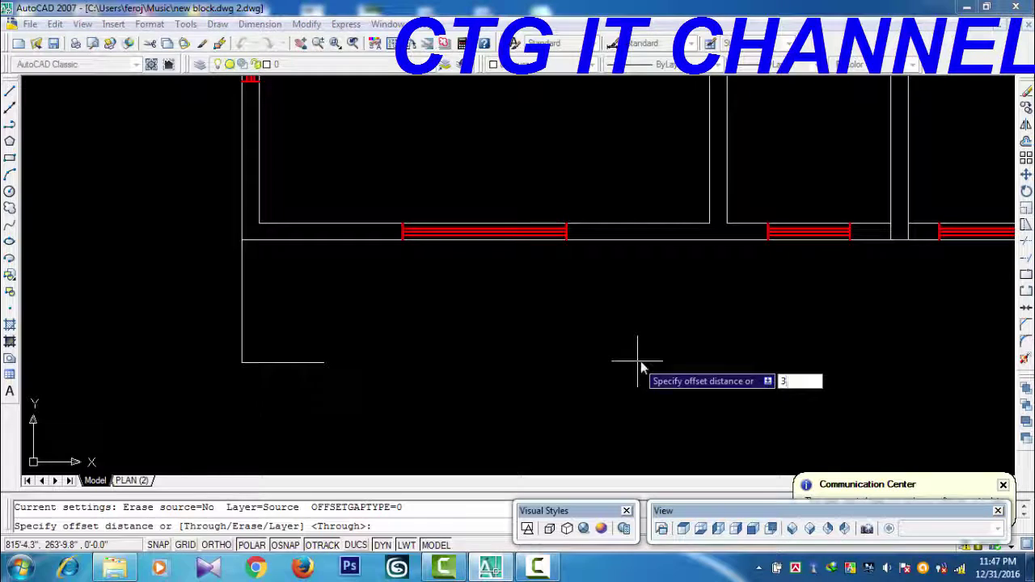
{"action": "key", "text": "Return"}
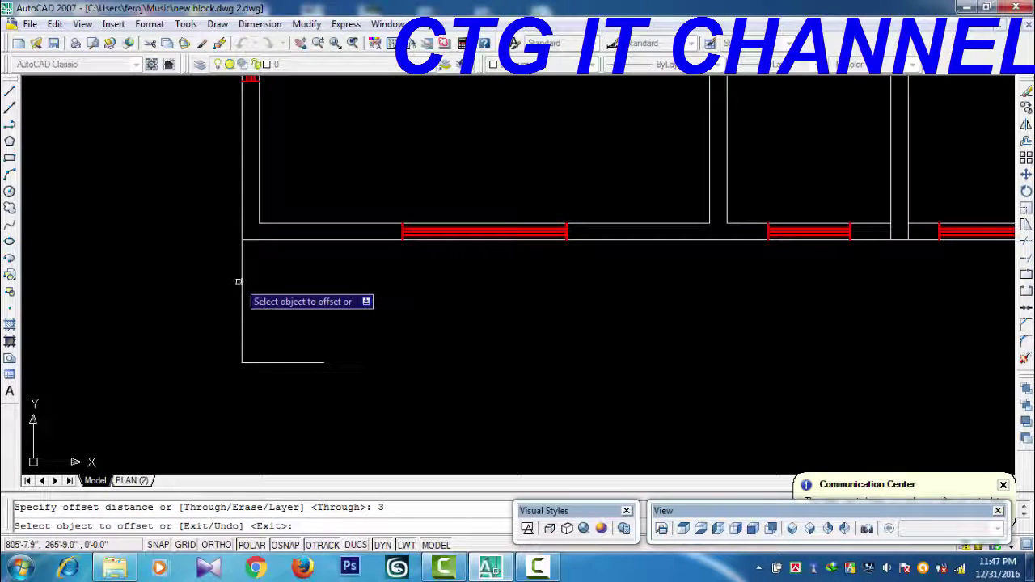
{"action": "left_click", "coordinate": [242, 279]}
{"action": "left_click", "coordinate": [300, 290]}
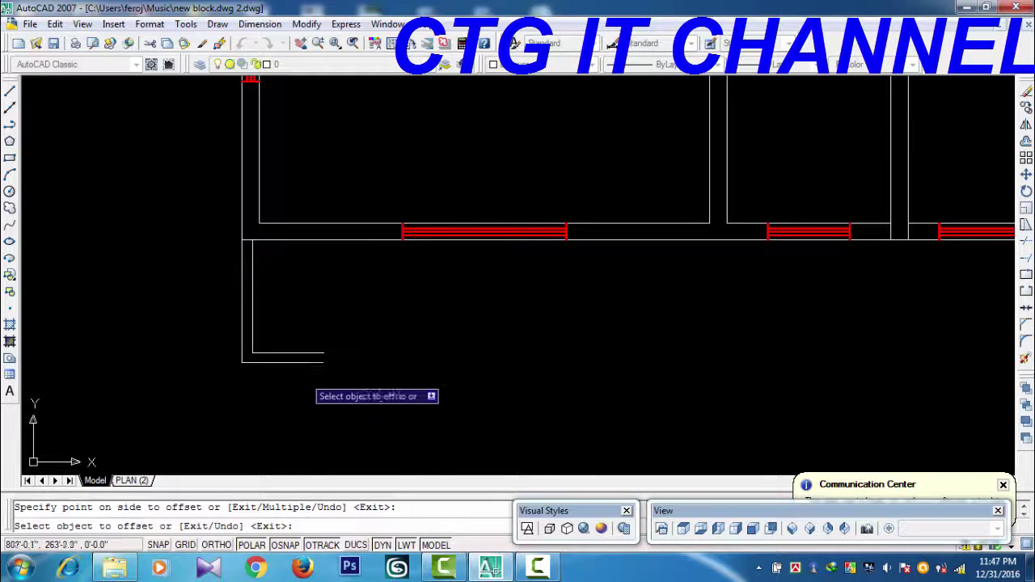
{"action": "key", "text": "Return"}
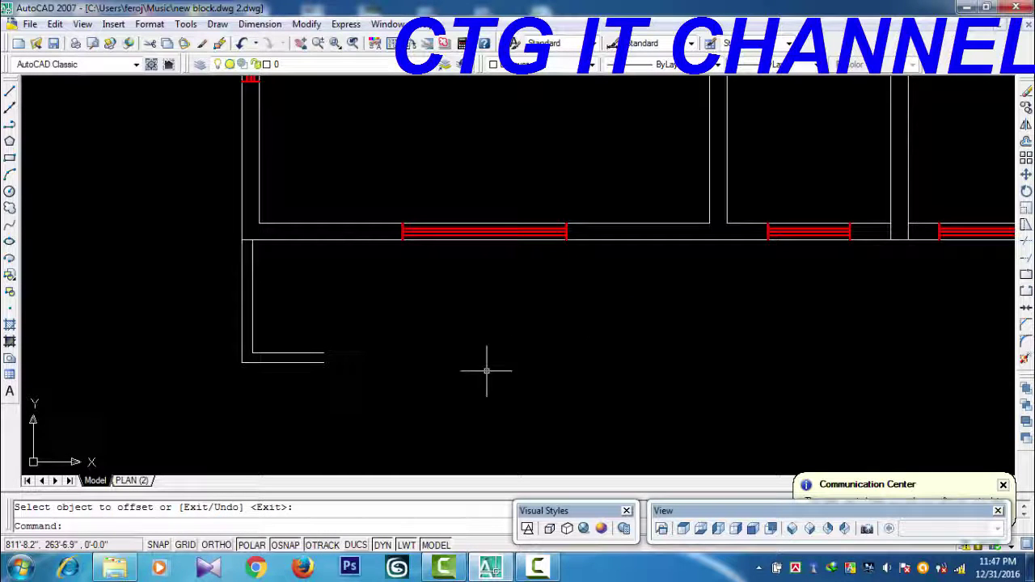
{"action": "mouse_move", "coordinate": [653, 353]}
{"action": "middle_mouse_down"}
{"action": "mouse_move", "coordinate": [586, 394]}
{"action": "mouse_move", "coordinate": [622, 358]}
{"action": "middle_mouse_up"}
{"action": "scroll", "coordinate": [593, 375], "scroll_direction": "down", "scroll_amount": 2}
{"action": "scroll", "coordinate": [408, 353], "scroll_direction": "up", "scroll_amount": 2}
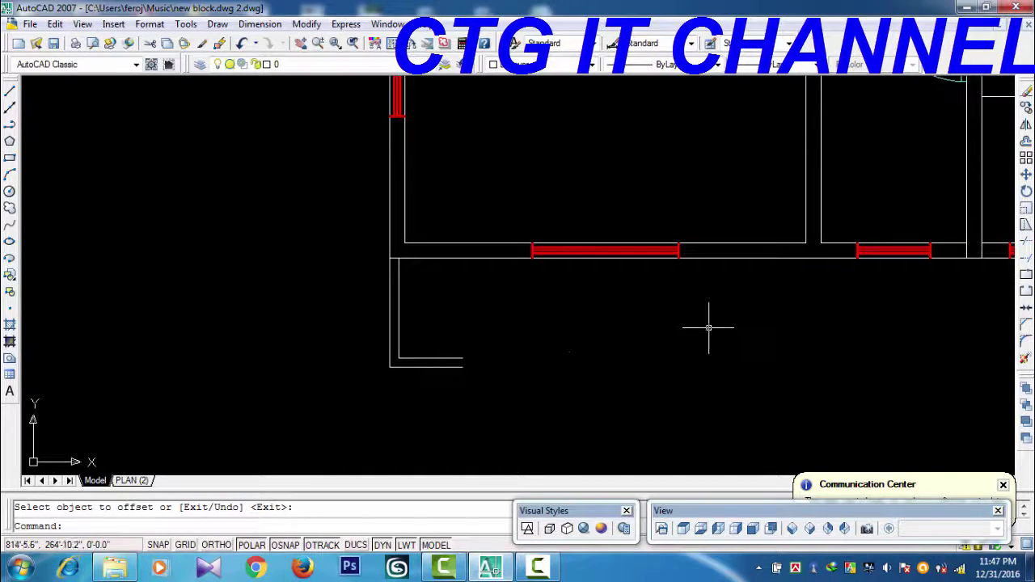
{"action": "middle_click_drag", "start_coordinate": [708, 327], "coordinate": [669, 351]}
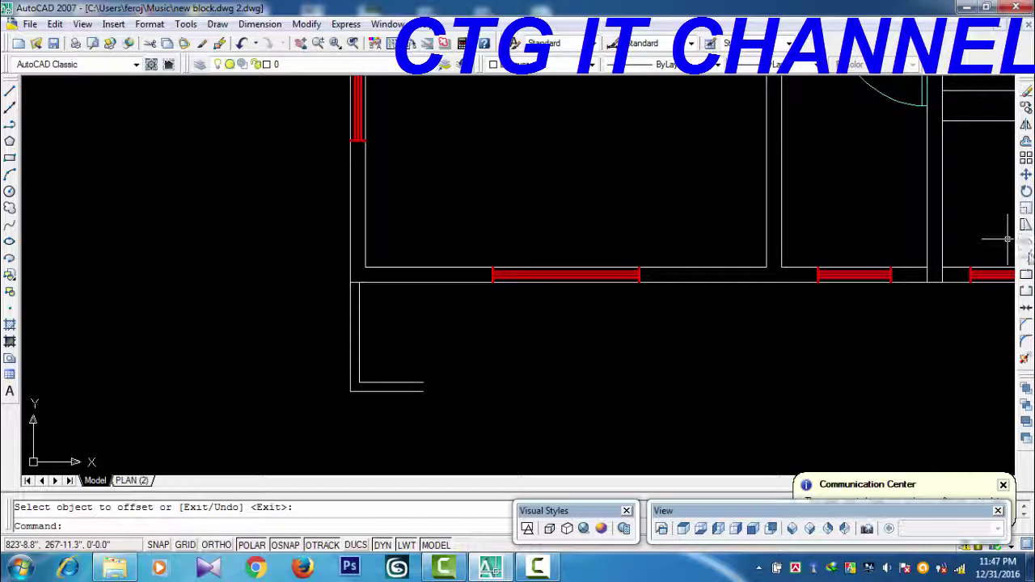
Extend a wall line to its boundary, then begin window-selecting the porch wall
{"action": "left_click", "coordinate": [1025, 258]}
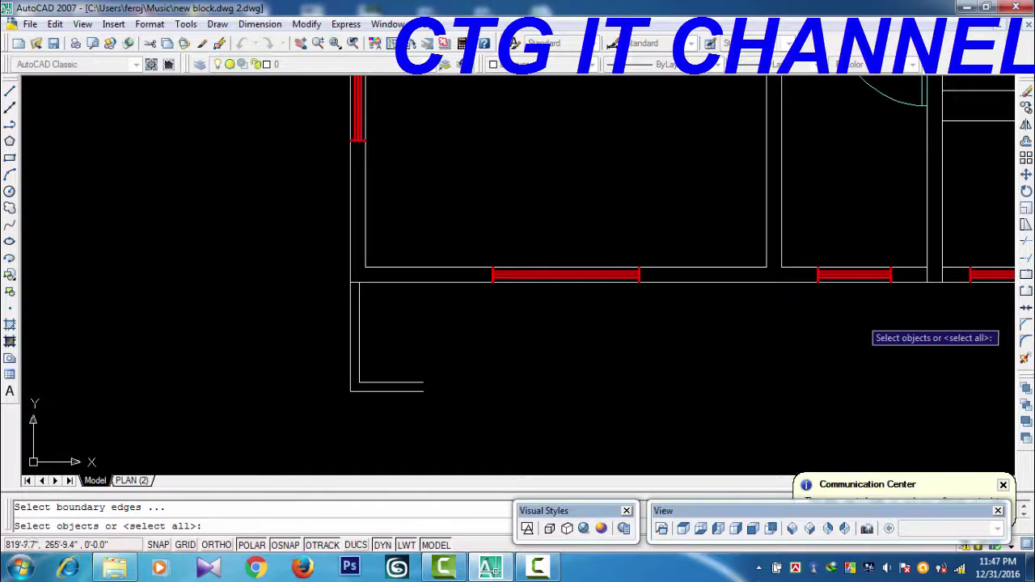
{"action": "key", "text": "Return"}
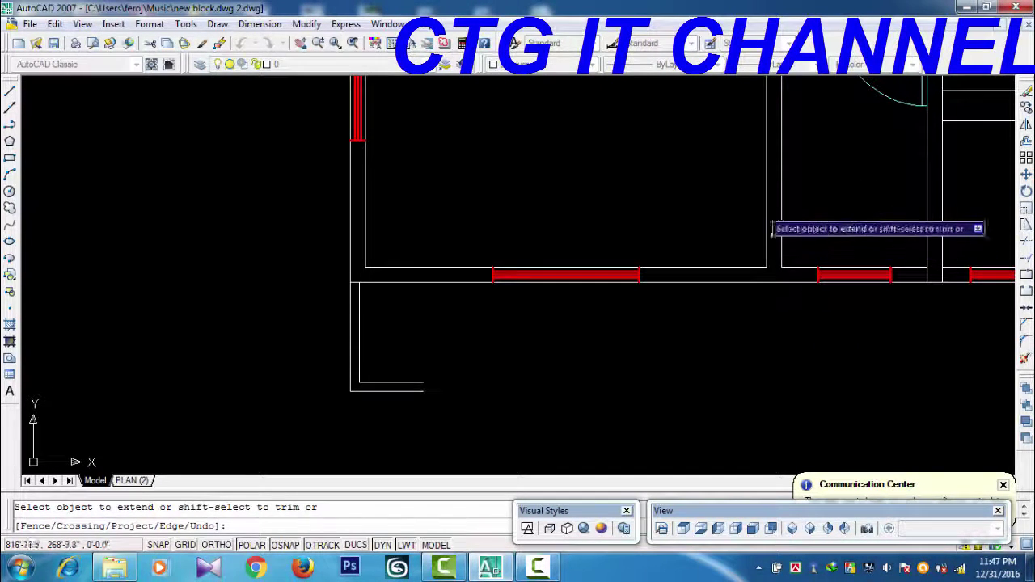
{"action": "left_click", "coordinate": [769, 204]}
{"action": "left_click", "coordinate": [749, 212]}
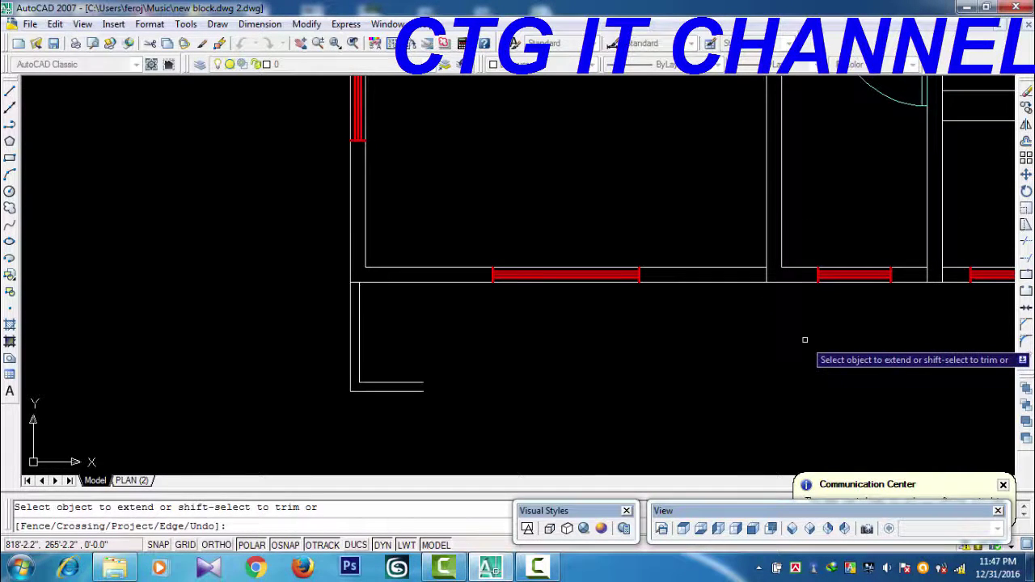
{"action": "key", "text": "Return"}
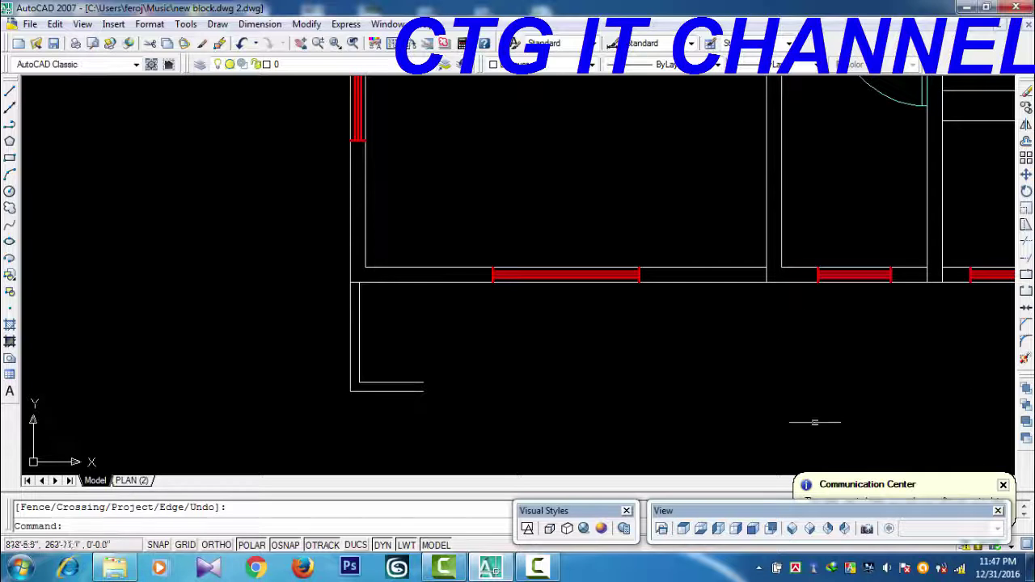
{"action": "left_click", "coordinate": [504, 332]}
Mirror both porch wall lines about a vertical line through the bottom window's midpoint, keeping the originals
{"action": "left_click", "coordinate": [287, 405]}
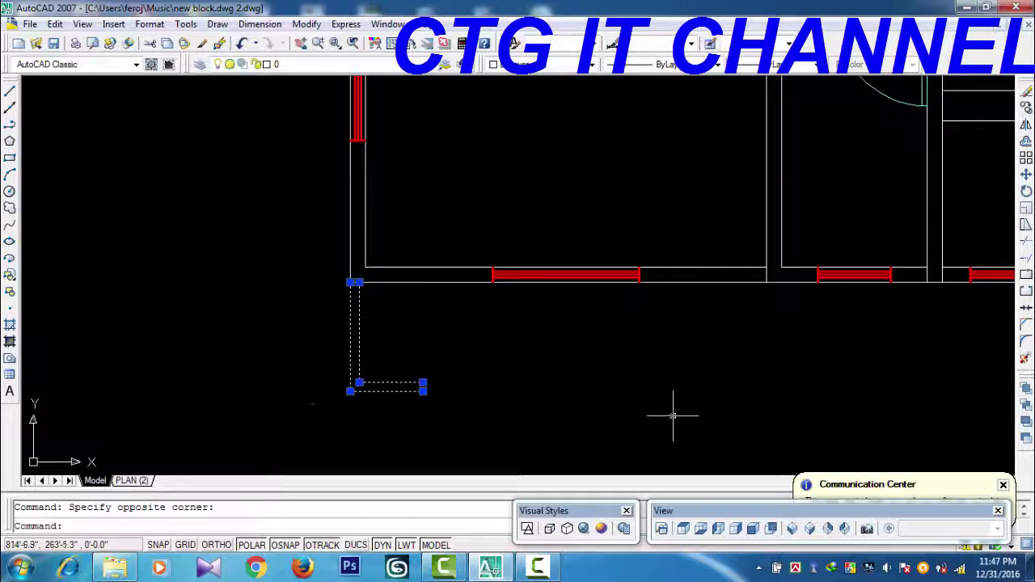
{"action": "left_click", "coordinate": [1025, 125]}
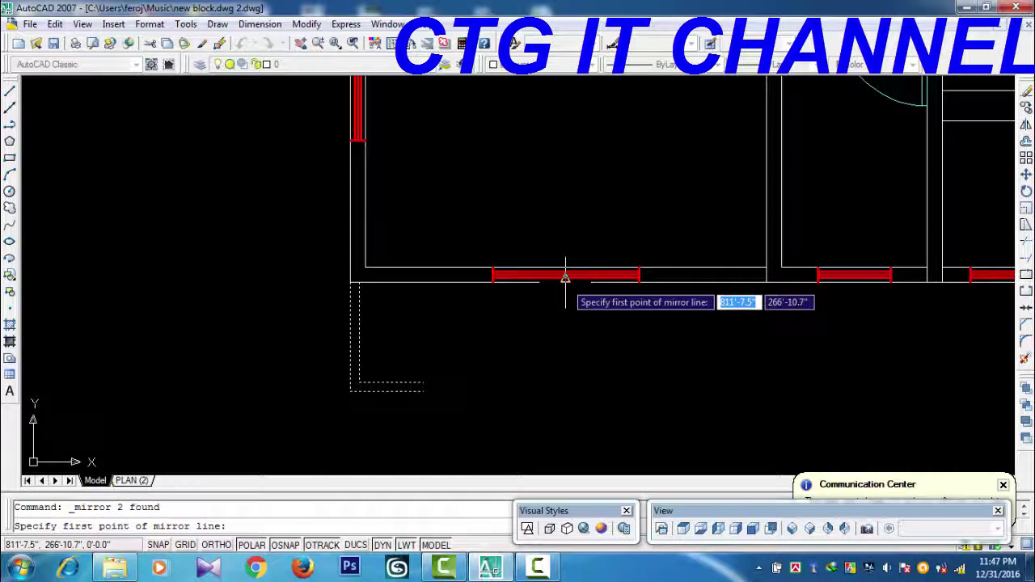
{"action": "left_click", "coordinate": [565, 276]}
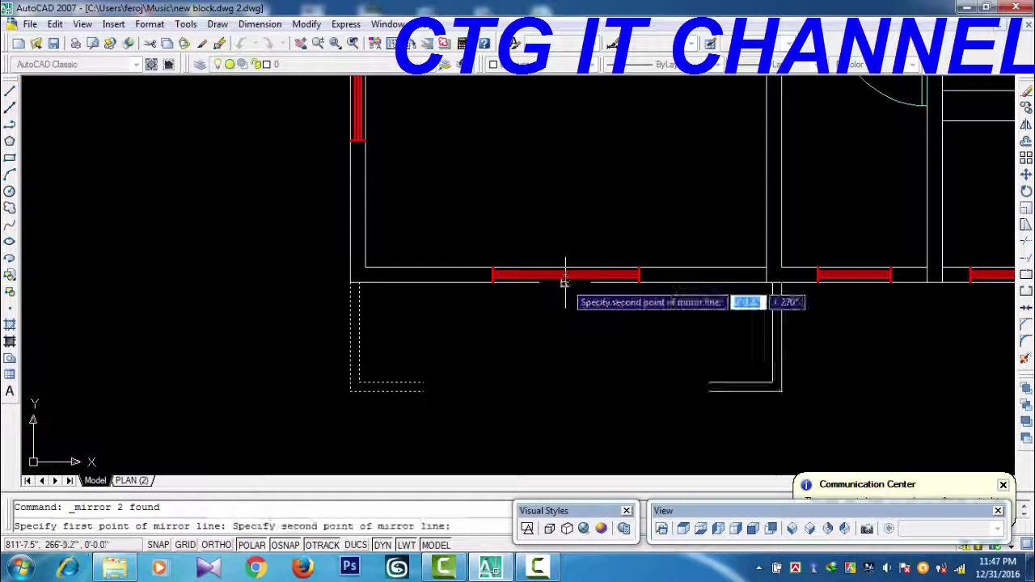
{"action": "left_click", "coordinate": [565, 362]}
{"action": "key", "text": "Return"}
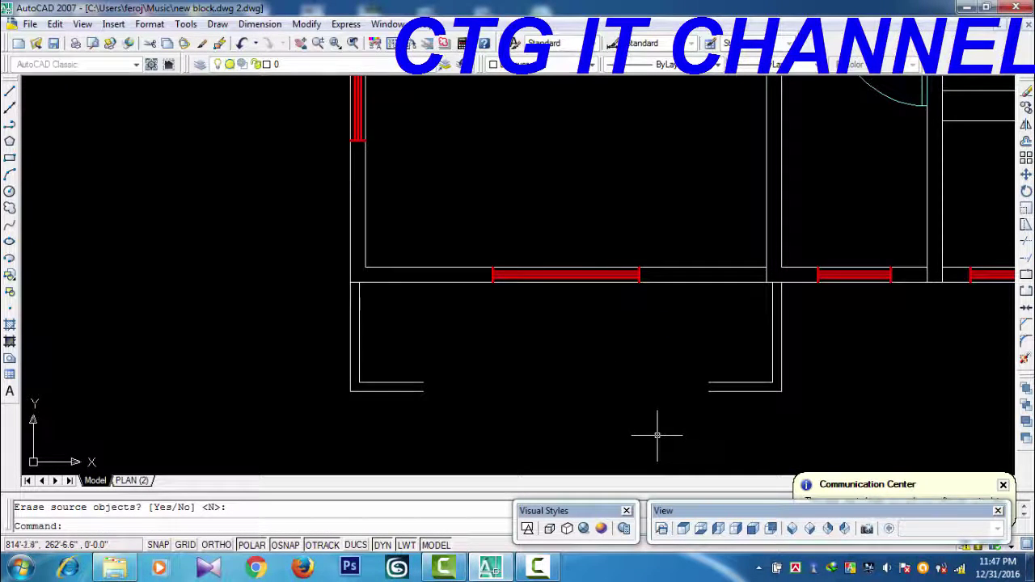
{"action": "middle_click_drag", "start_coordinate": [662, 437], "coordinate": [610, 376]}
{"action": "scroll", "coordinate": [619, 386], "scroll_direction": "down", "scroll_amount": 2}
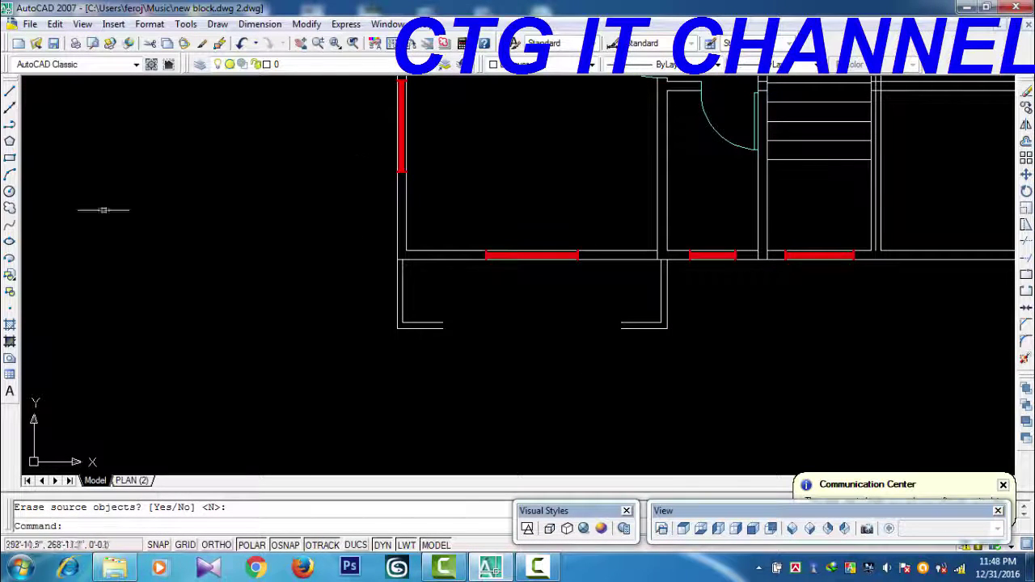
Draw a 3-point arc from the left porch wall end, through a point below, to the right wall end
{"action": "left_click", "coordinate": [10, 175]}
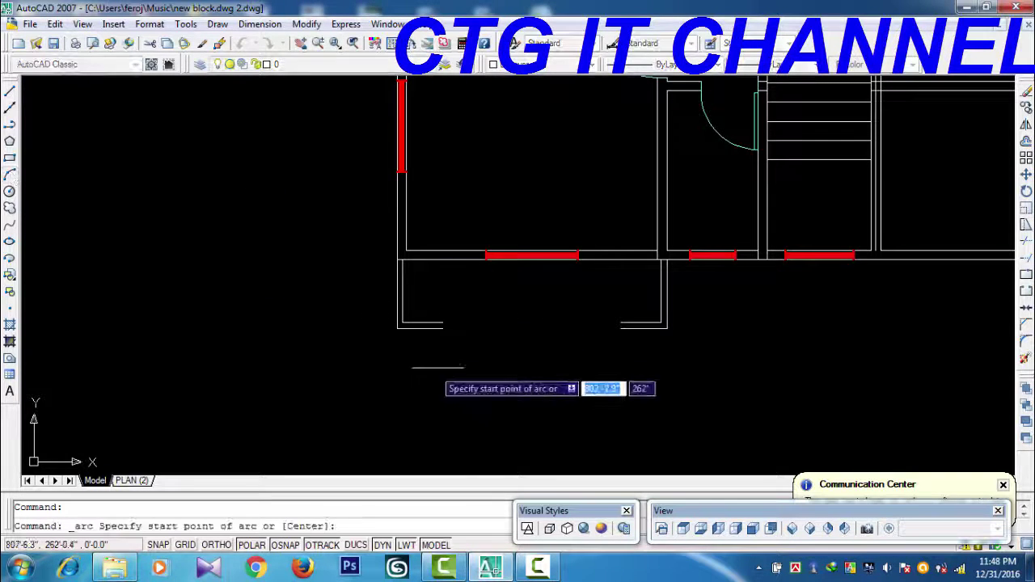
{"action": "left_click", "coordinate": [442, 328]}
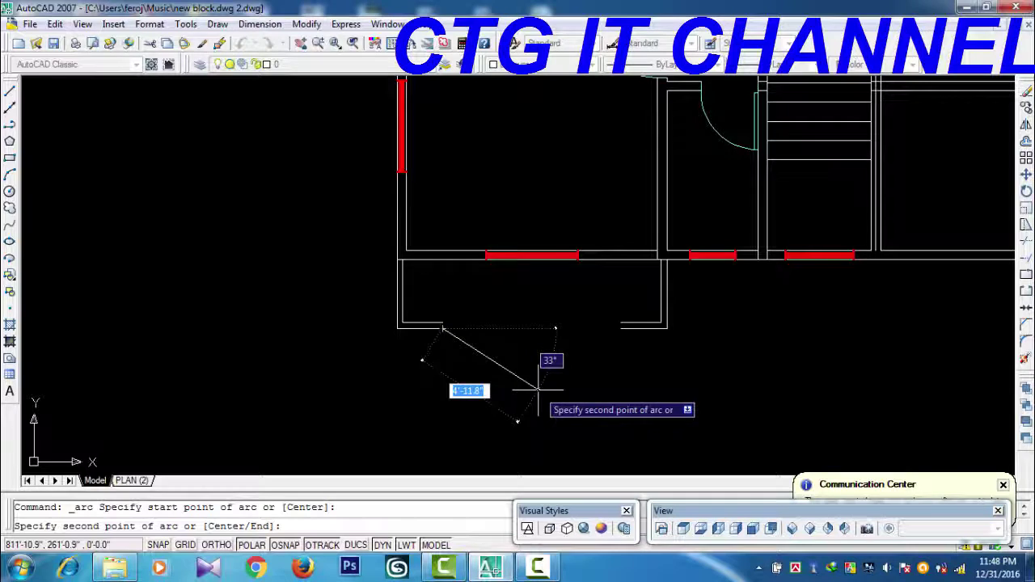
{"action": "type", "text": "a"}
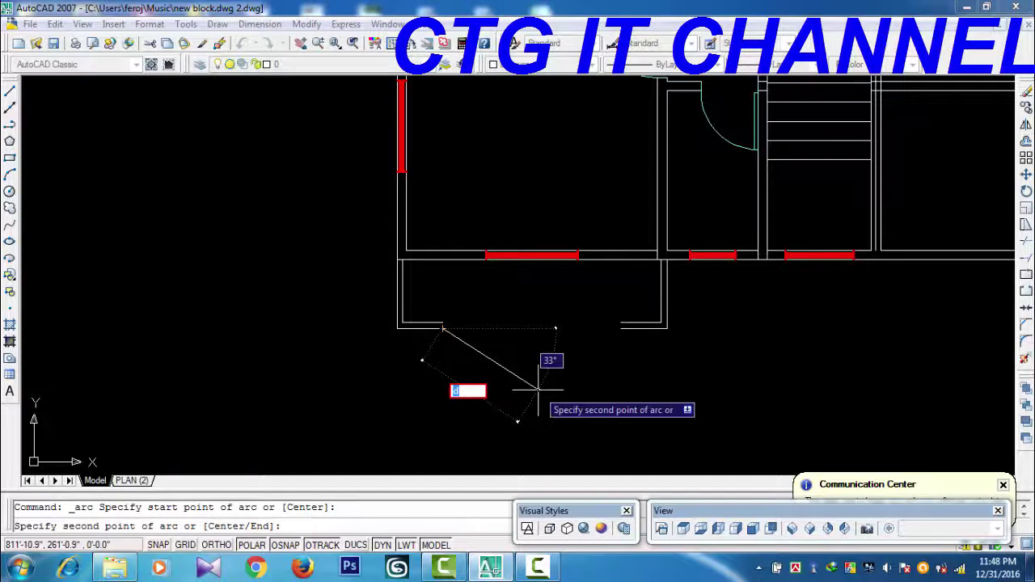
{"action": "left_click", "coordinate": [538, 391]}
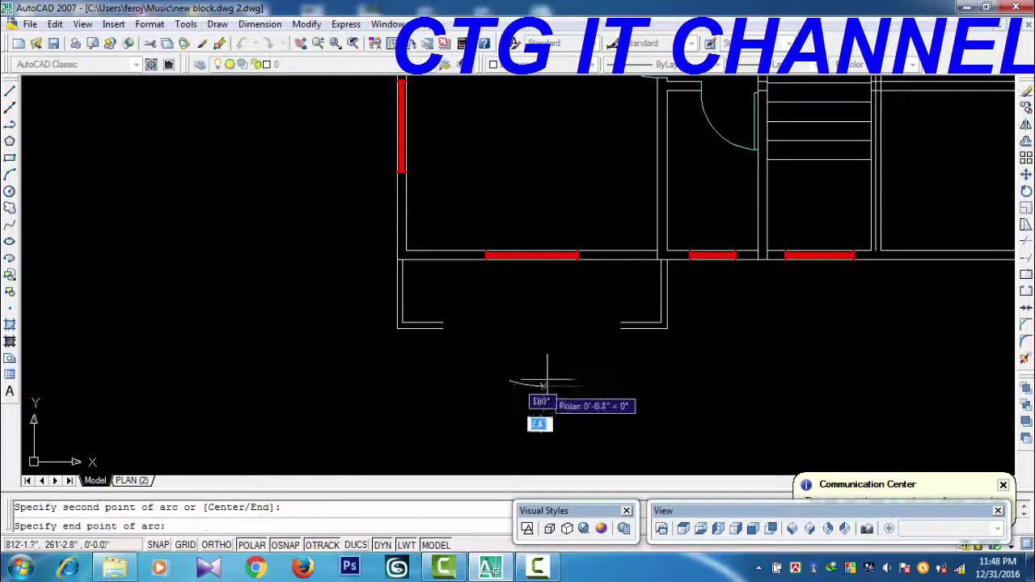
{"action": "left_click", "coordinate": [620, 329]}
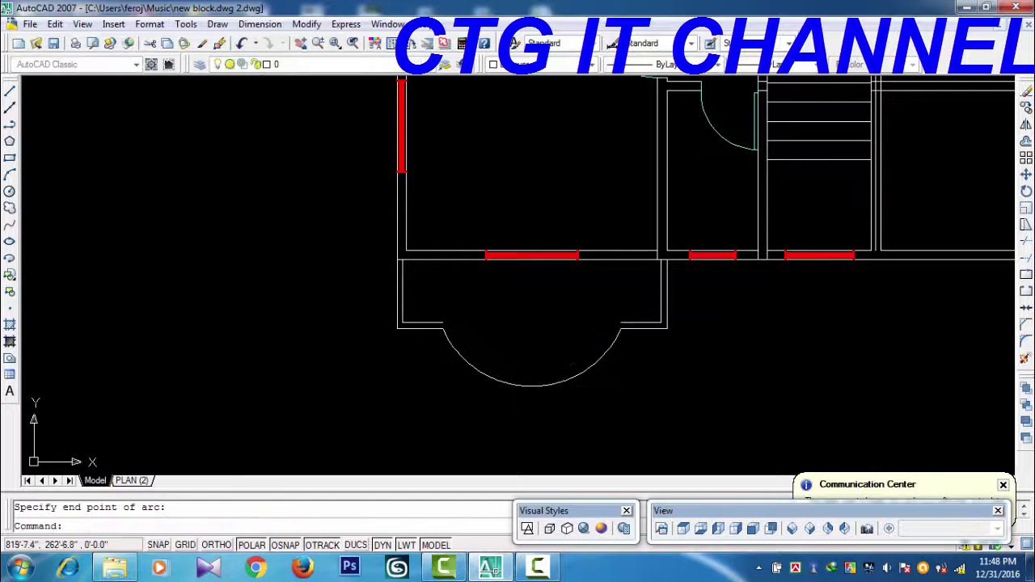
{"action": "scroll", "coordinate": [719, 376], "scroll_direction": "up", "scroll_amount": 3}
{"action": "middle_click_drag", "start_coordinate": [608, 386], "coordinate": [820, 405]}
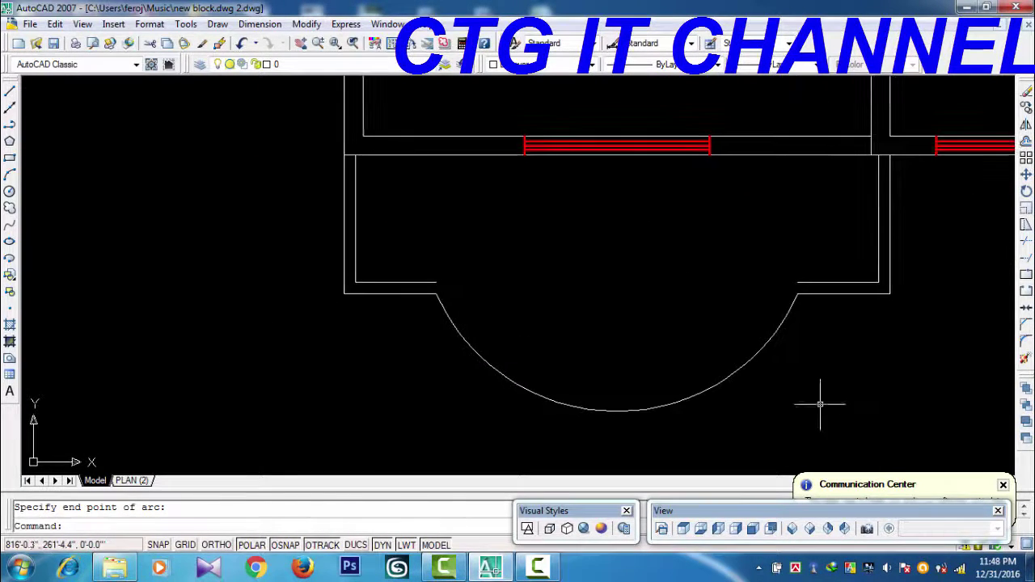
{"action": "scroll", "coordinate": [819, 404], "scroll_direction": "down", "scroll_amount": 2}
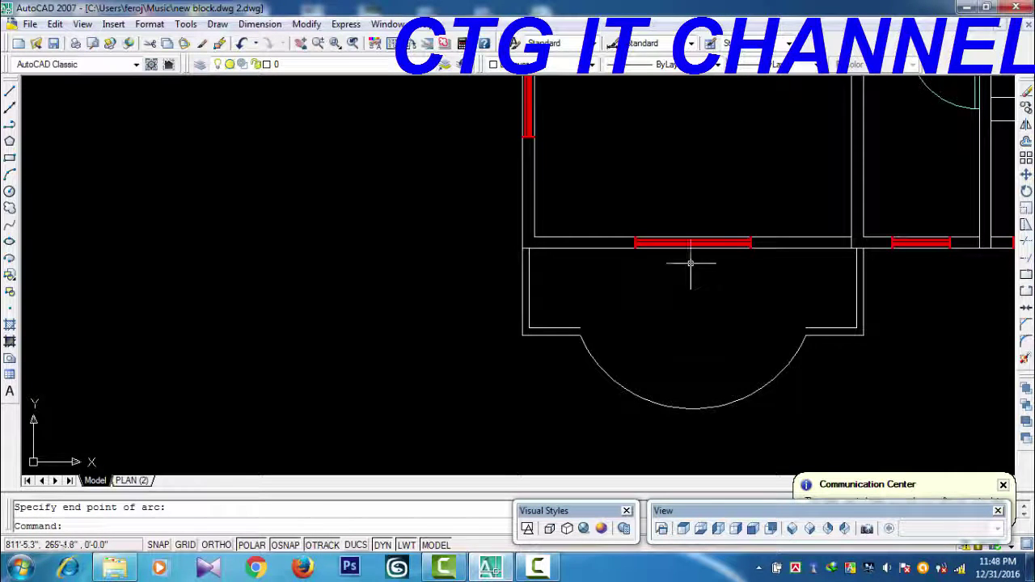
{"action": "scroll", "coordinate": [700, 324], "scroll_direction": "up", "scroll_amount": 2}
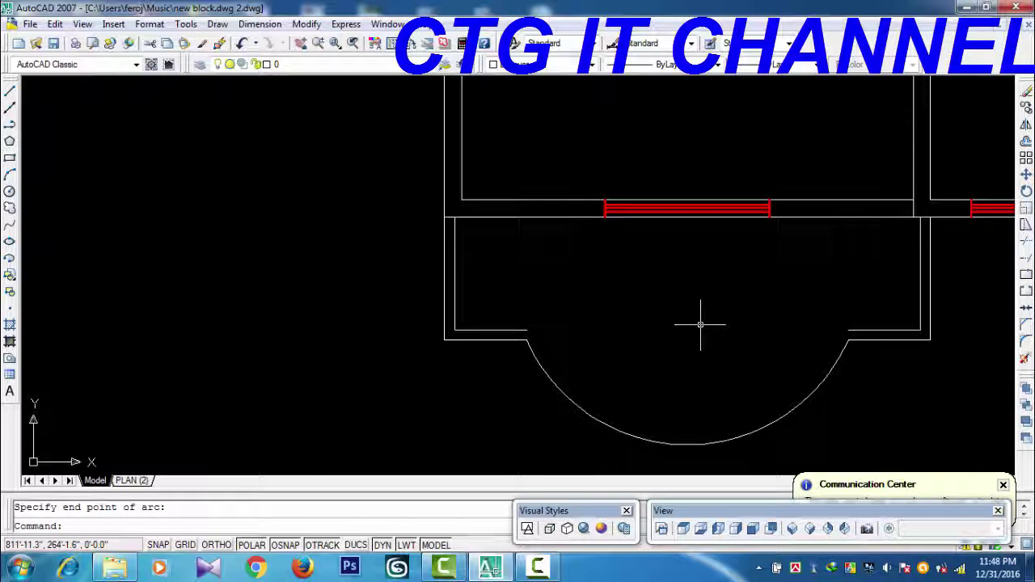
{"action": "scroll", "coordinate": [700, 324], "scroll_direction": "down", "scroll_amount": 2}
{"action": "middle_click_drag", "start_coordinate": [770, 375], "coordinate": [721, 343]}
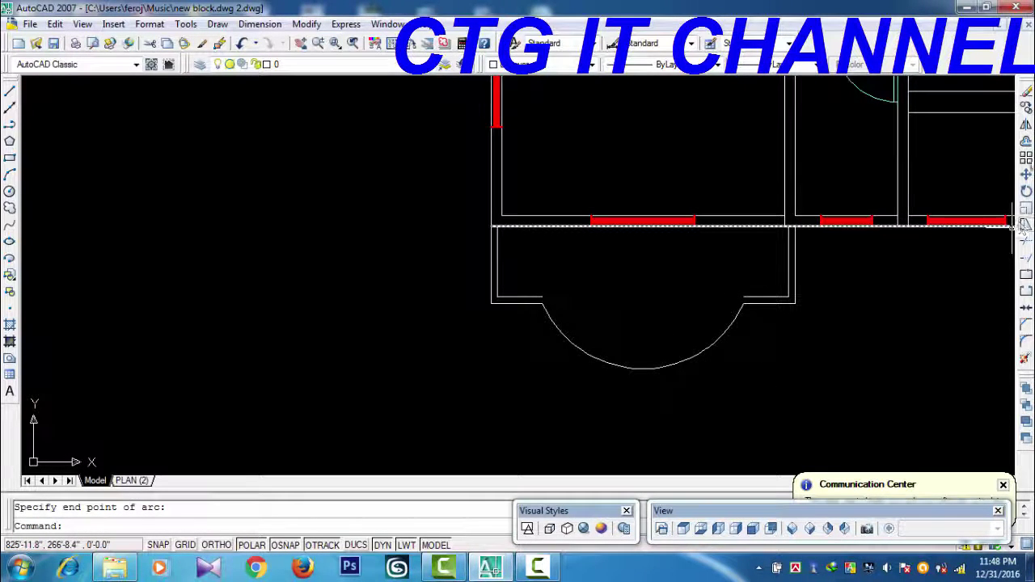
Offset the porch arc 3 units inward to create a parallel inner arc
{"action": "left_click", "coordinate": [1025, 141]}
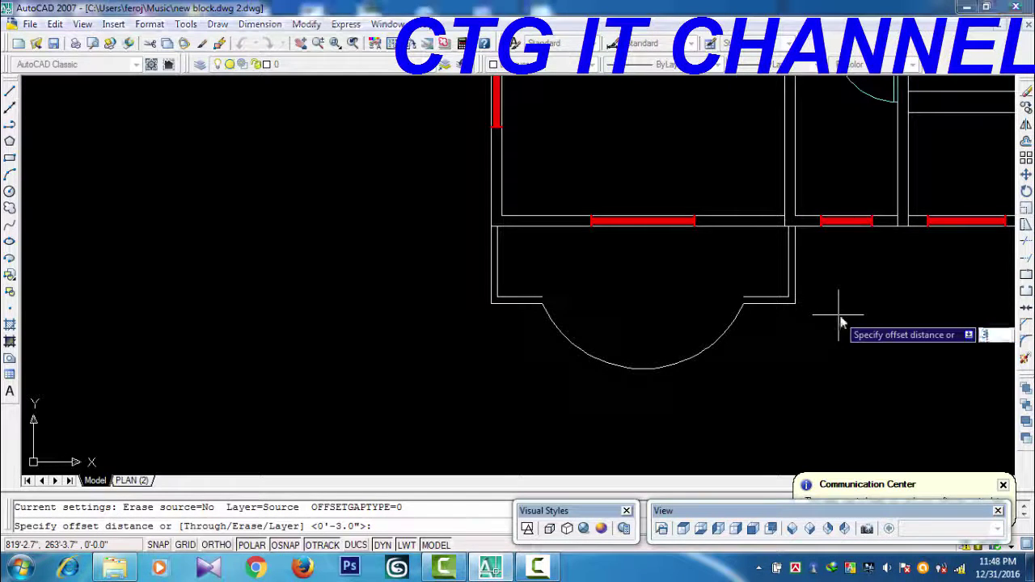
{"action": "type", "text": "3"}
{"action": "key", "text": "Return"}
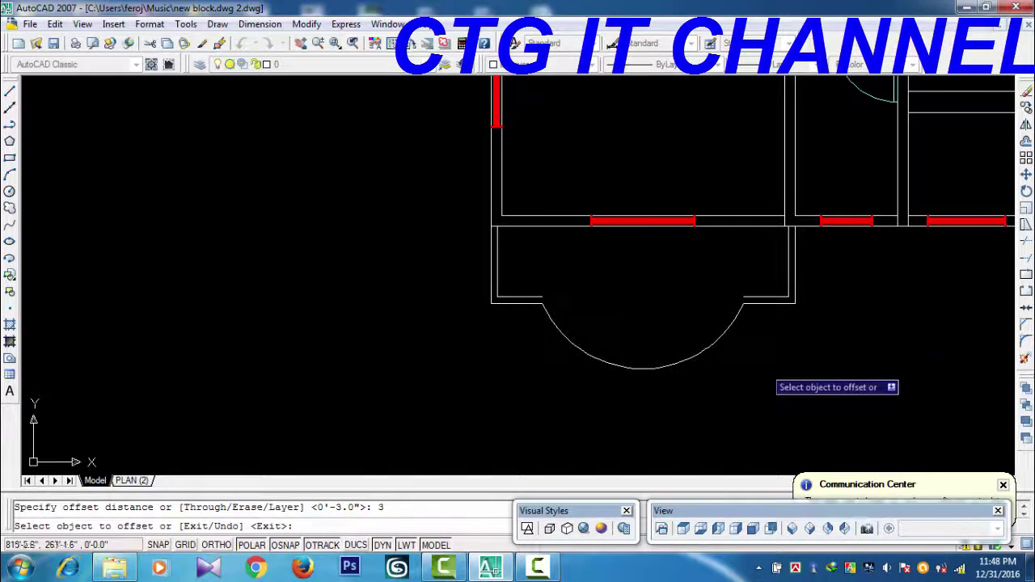
{"action": "left_click", "coordinate": [664, 367]}
{"action": "left_click", "coordinate": [651, 323]}
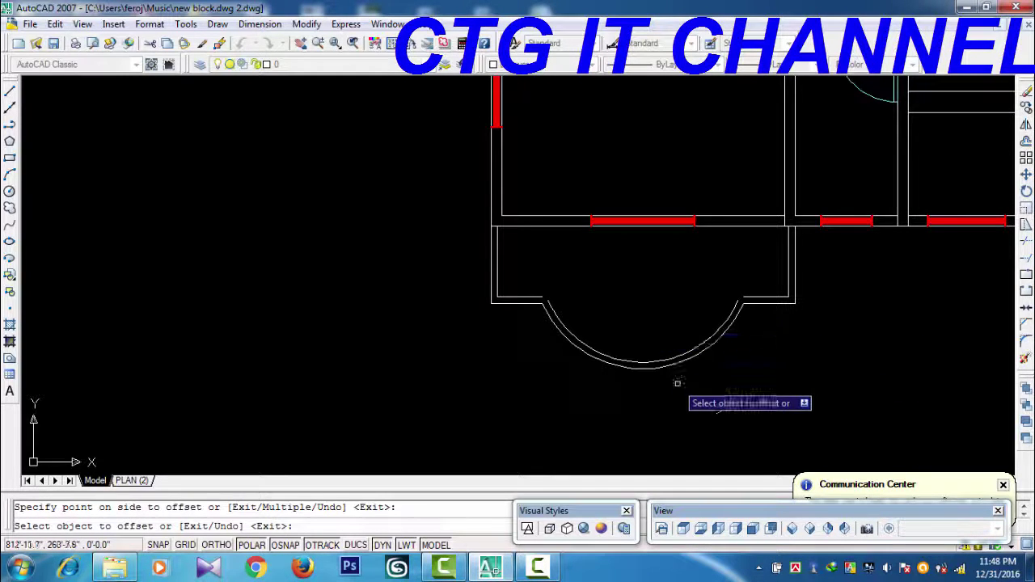
{"action": "scroll", "coordinate": [637, 397], "scroll_direction": "up", "scroll_amount": 2}
{"action": "scroll", "coordinate": [637, 397], "scroll_direction": "up", "scroll_amount": 1}
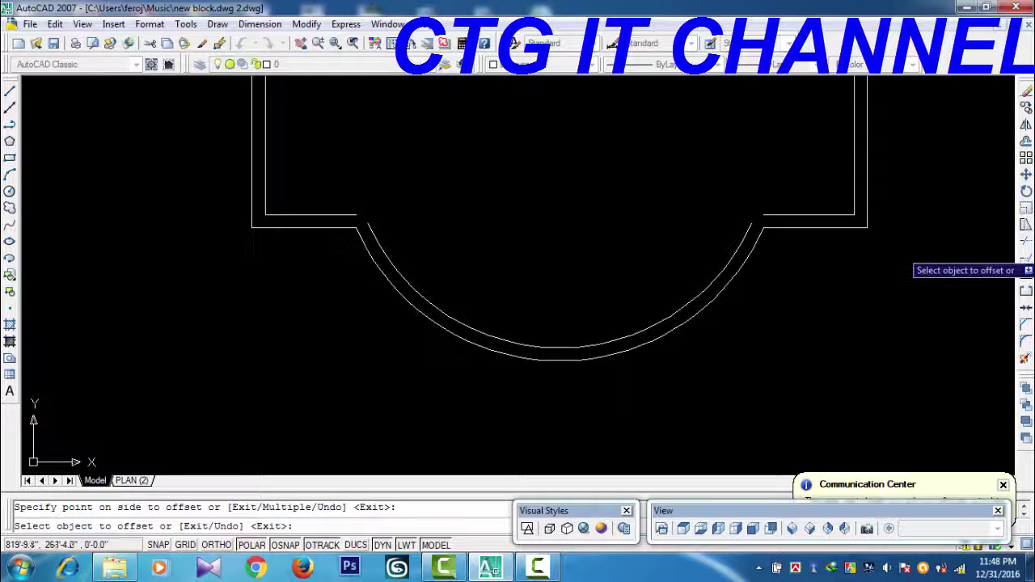
Extend the inner porch wall line and both inner arc ends to the walls, using all objects as boundaries
{"action": "left_click", "coordinate": [1025, 257]}
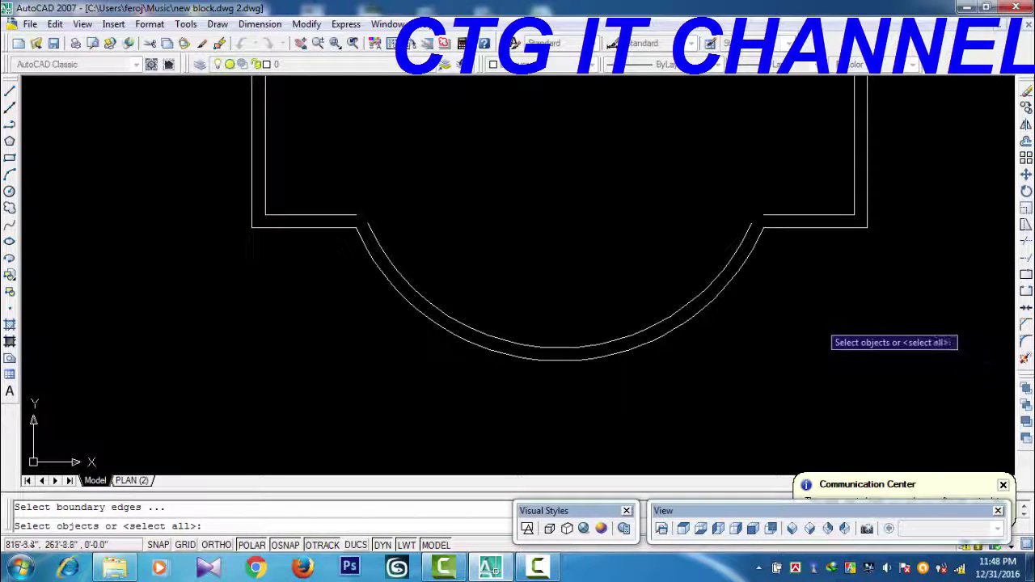
{"action": "key", "text": "Return"}
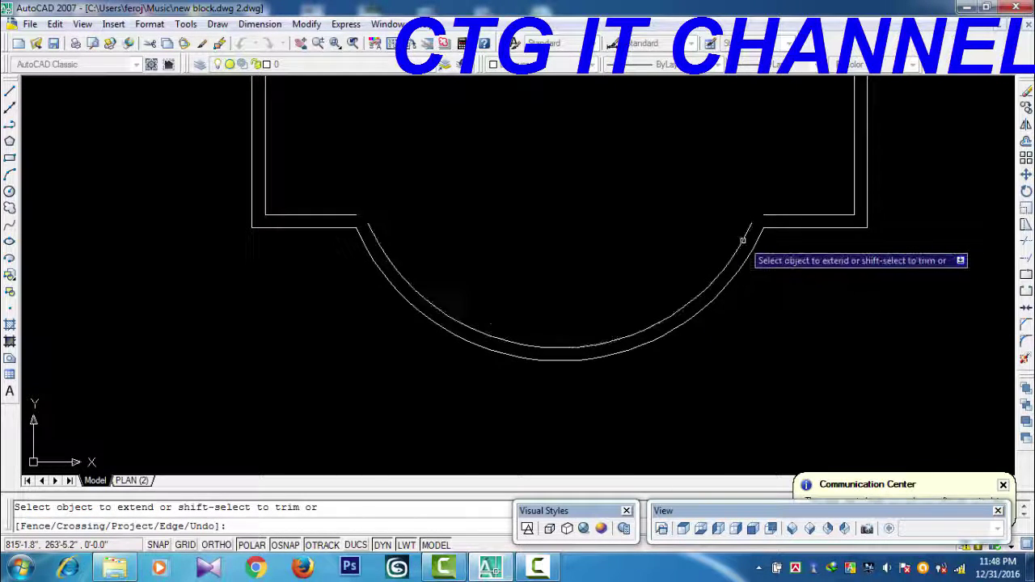
{"action": "left_click", "coordinate": [771, 216]}
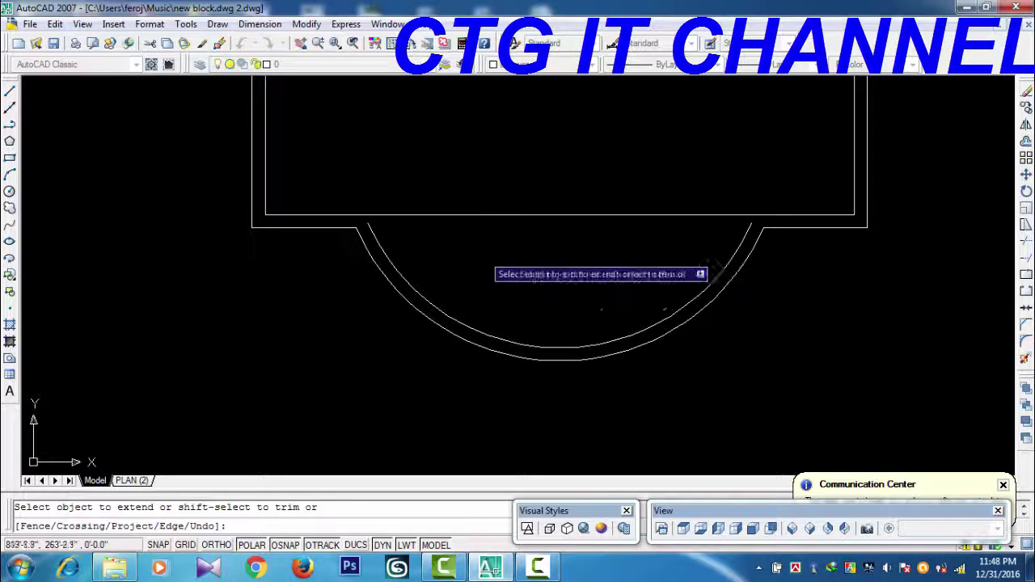
{"action": "left_click", "coordinate": [375, 234]}
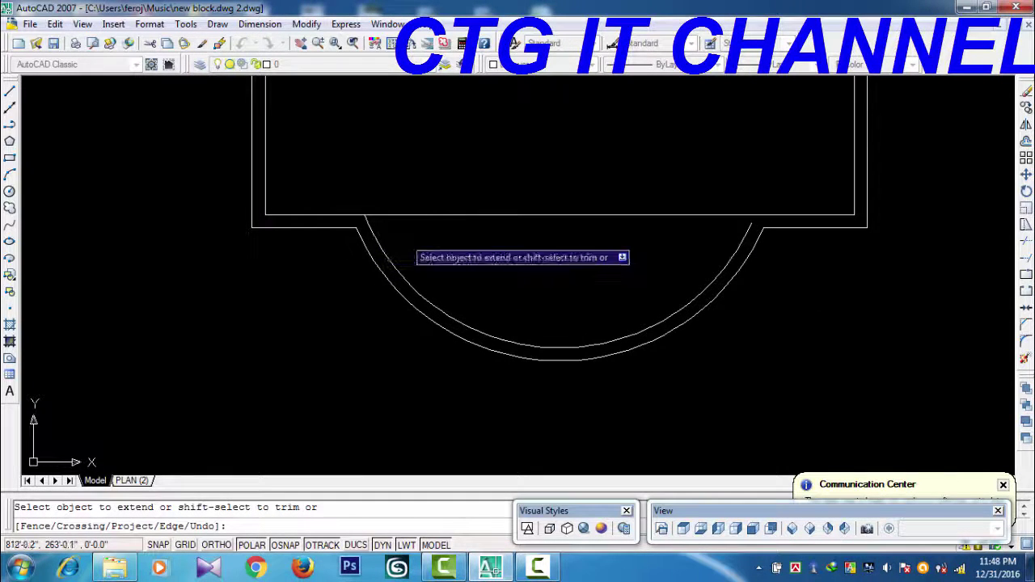
{"action": "left_click", "coordinate": [742, 244]}
Extend two more porch line ends to close the double wall, then finish Extend
{"action": "scroll", "coordinate": [762, 281], "scroll_direction": "up", "scroll_amount": 2}
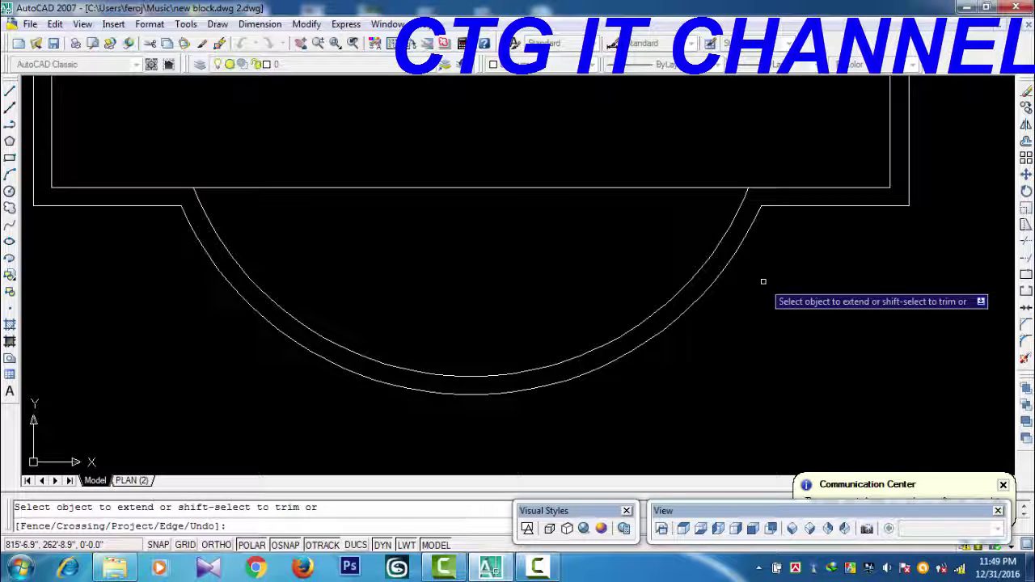
{"action": "scroll", "coordinate": [837, 318], "scroll_direction": "down", "scroll_amount": 1}
{"action": "scroll", "coordinate": [837, 318], "scroll_direction": "down", "scroll_amount": 1}
{"action": "scroll", "coordinate": [838, 318], "scroll_direction": "down", "scroll_amount": 1}
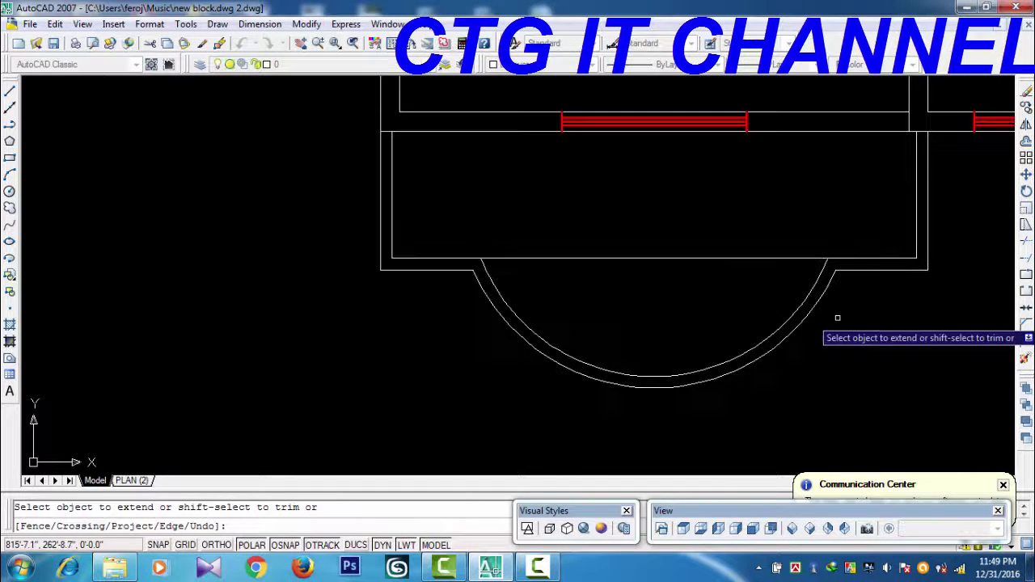
{"action": "middle_click_drag", "start_coordinate": [836, 317], "coordinate": [773, 338]}
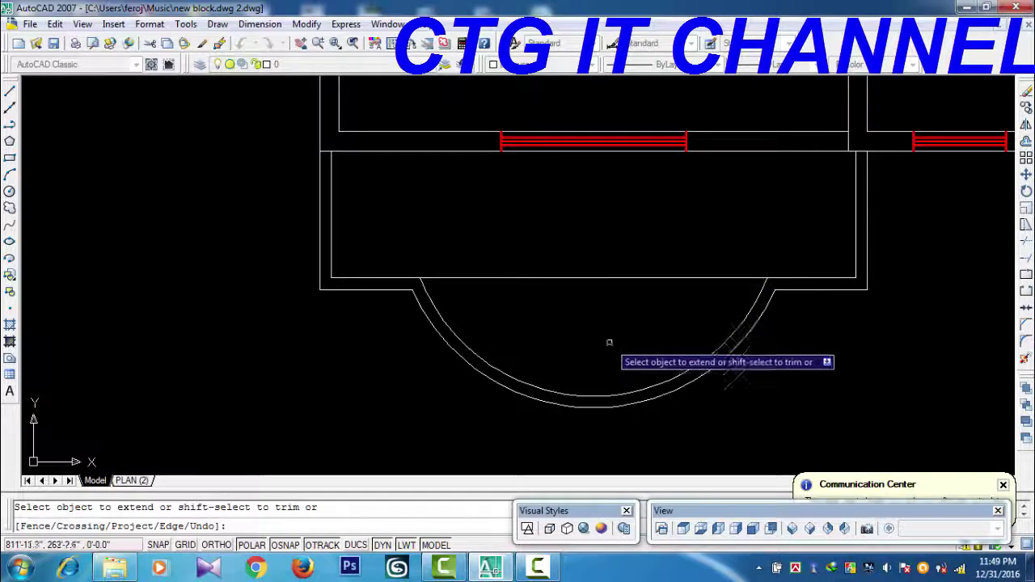
{"action": "left_click", "coordinate": [673, 238]}
{"action": "left_click", "coordinate": [596, 314]}
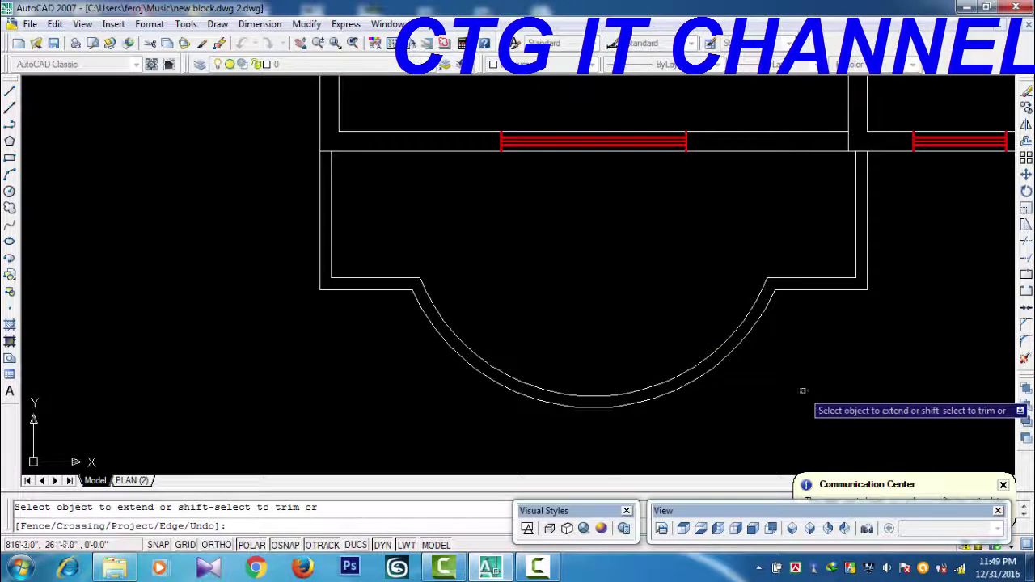
{"action": "scroll", "coordinate": [803, 390], "scroll_direction": "down", "scroll_amount": 2}
{"action": "middle_click_drag", "start_coordinate": [647, 393], "coordinate": [600, 381]}
{"action": "key", "text": "Return"}
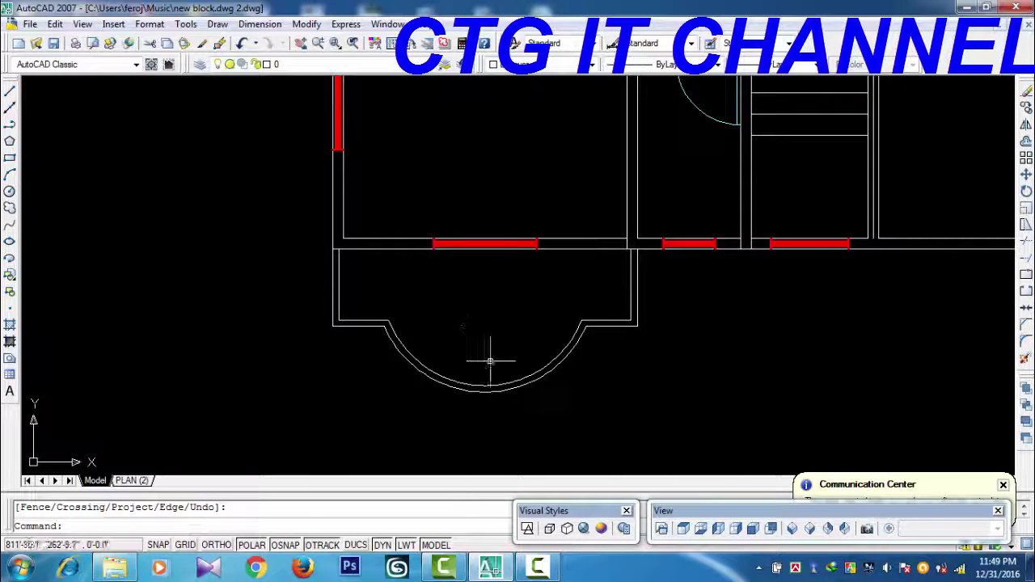
Add a vertical 5'-3.6" linear dimension from the front wall to the arc's bottom point
{"action": "left_click", "coordinate": [260, 31]}
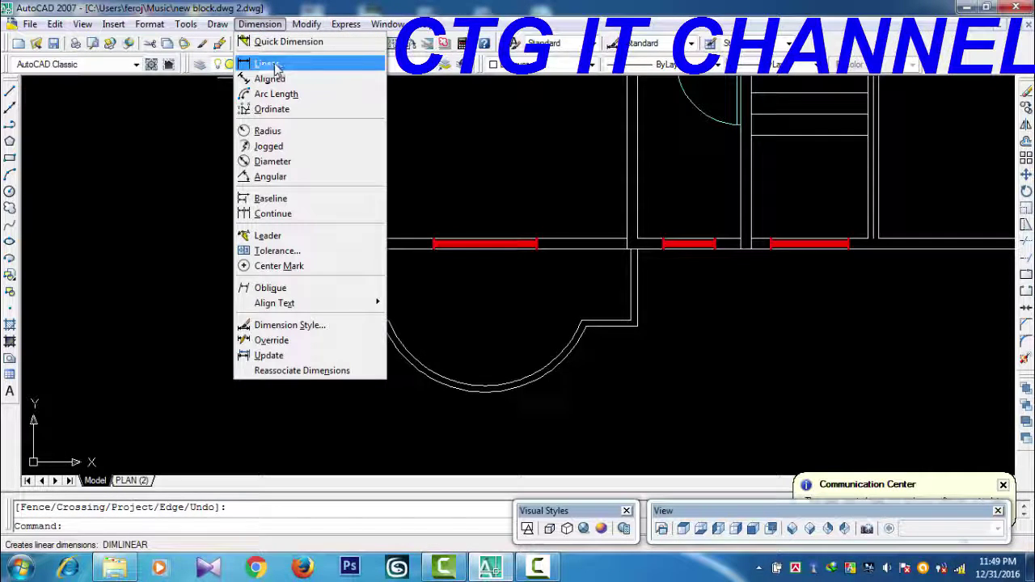
{"action": "left_click", "coordinate": [275, 68]}
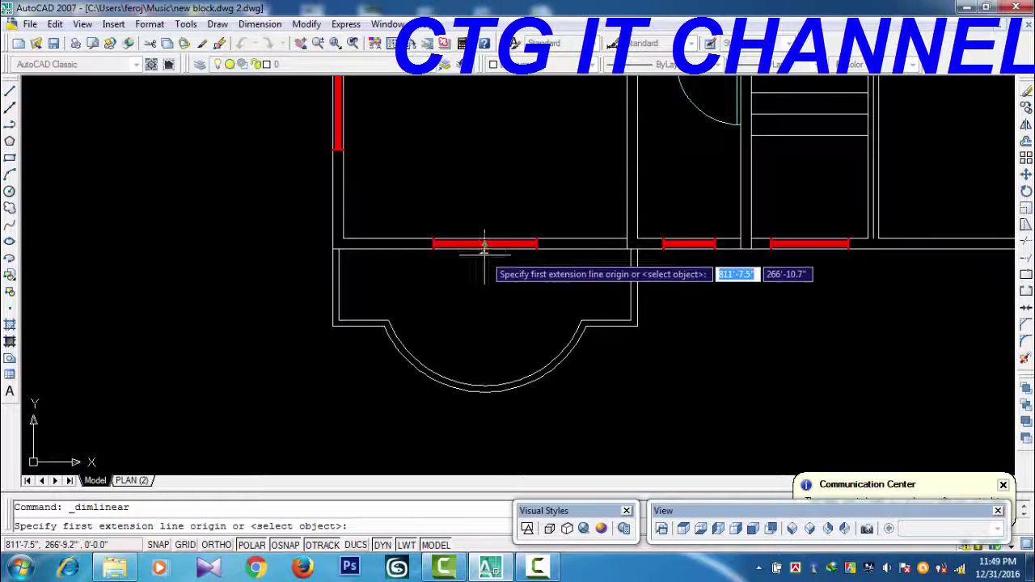
{"action": "scroll", "coordinate": [485, 244], "scroll_direction": "up", "scroll_amount": 3}
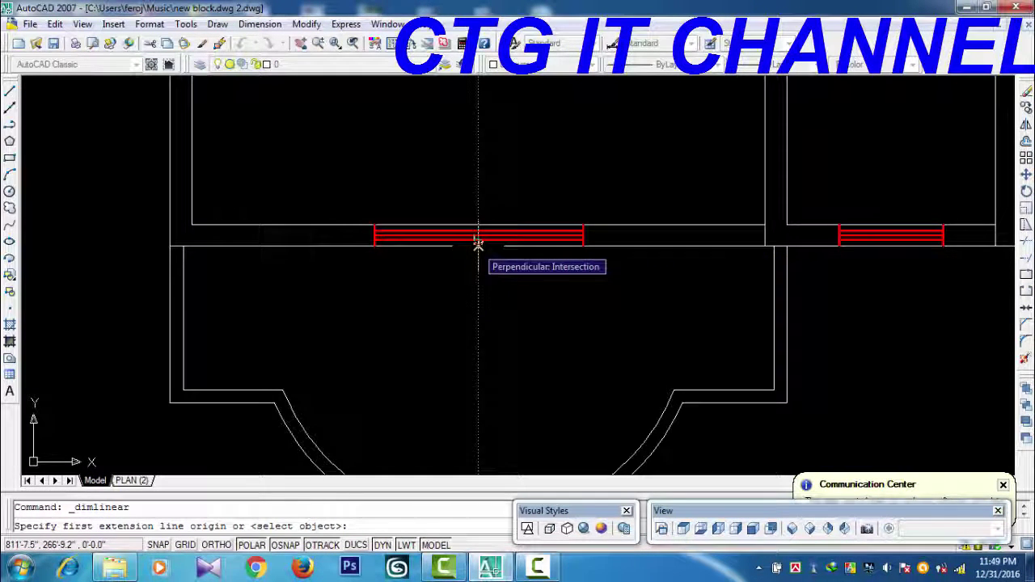
{"action": "left_click", "coordinate": [478, 243]}
{"action": "middle_click_drag", "start_coordinate": [476, 473], "coordinate": [461, 342]}
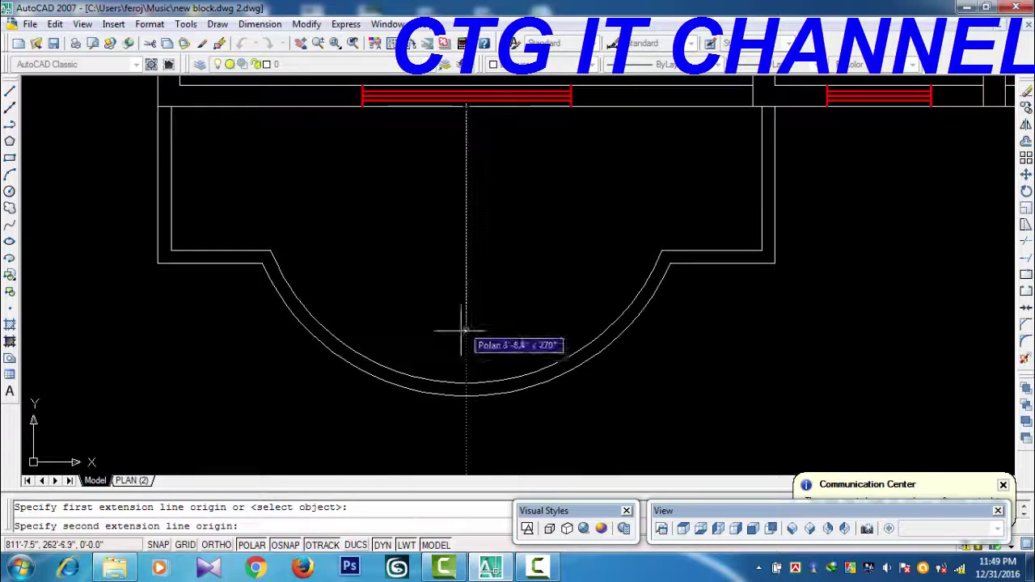
{"action": "left_click", "coordinate": [465, 382]}
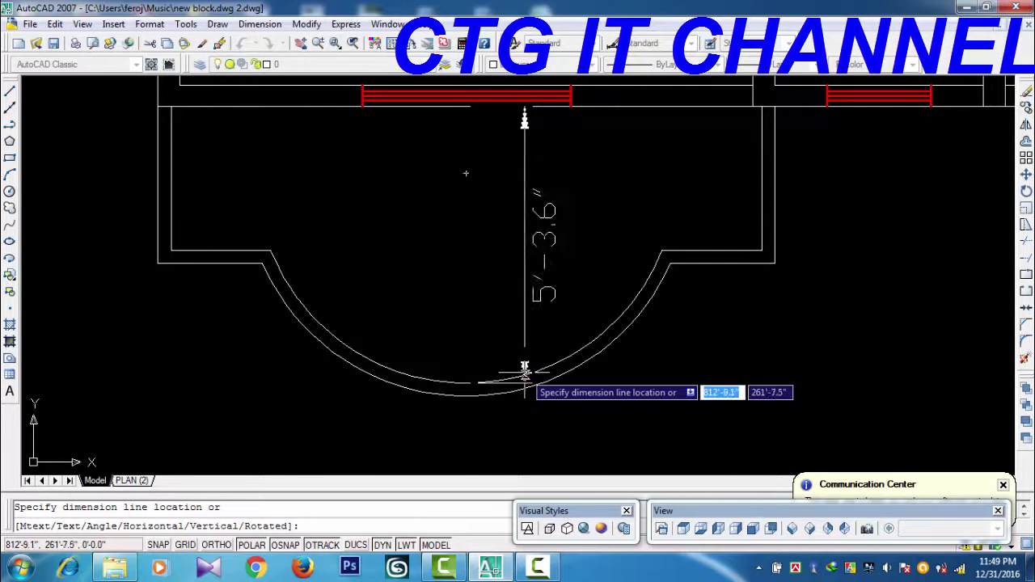
{"action": "left_click", "coordinate": [524, 373]}
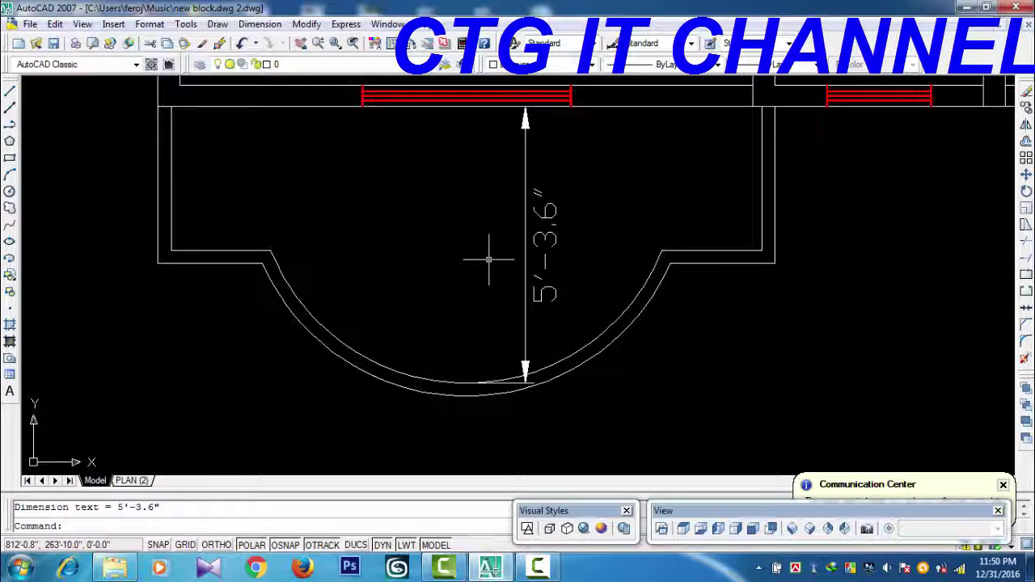
{"action": "scroll", "coordinate": [489, 260], "scroll_direction": "down", "scroll_amount": 2}
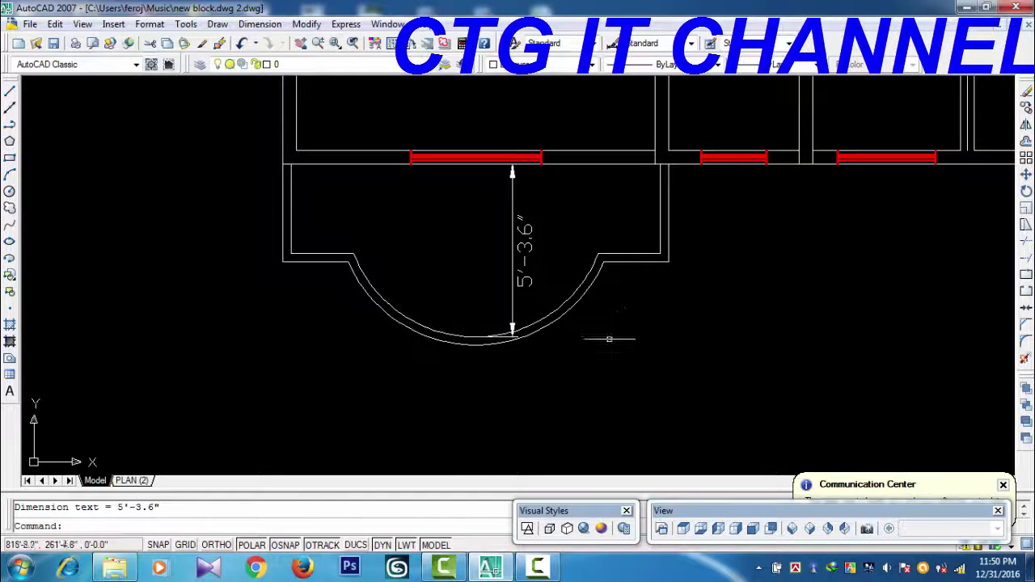